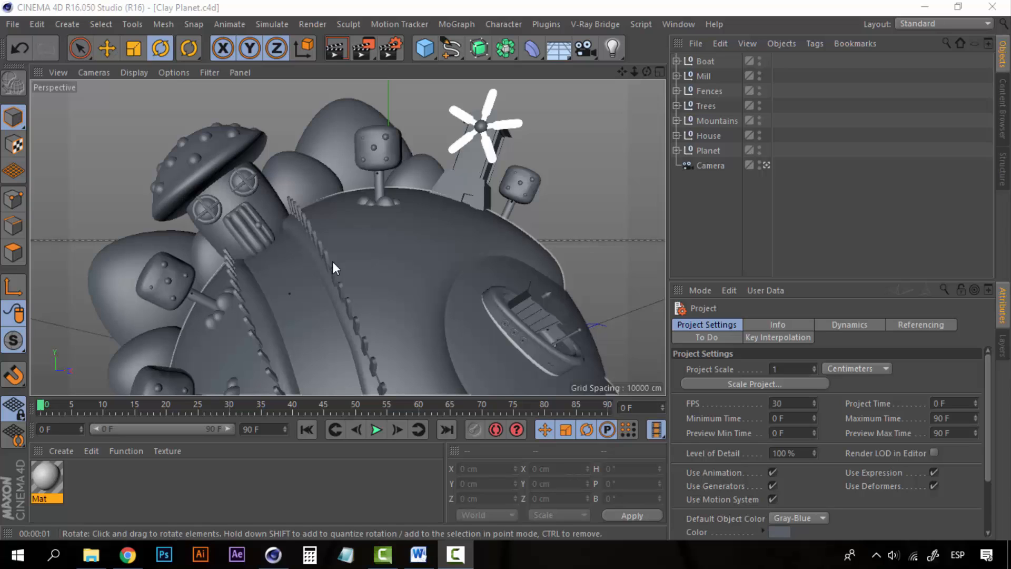
Create a new empty project.
click(11, 26)
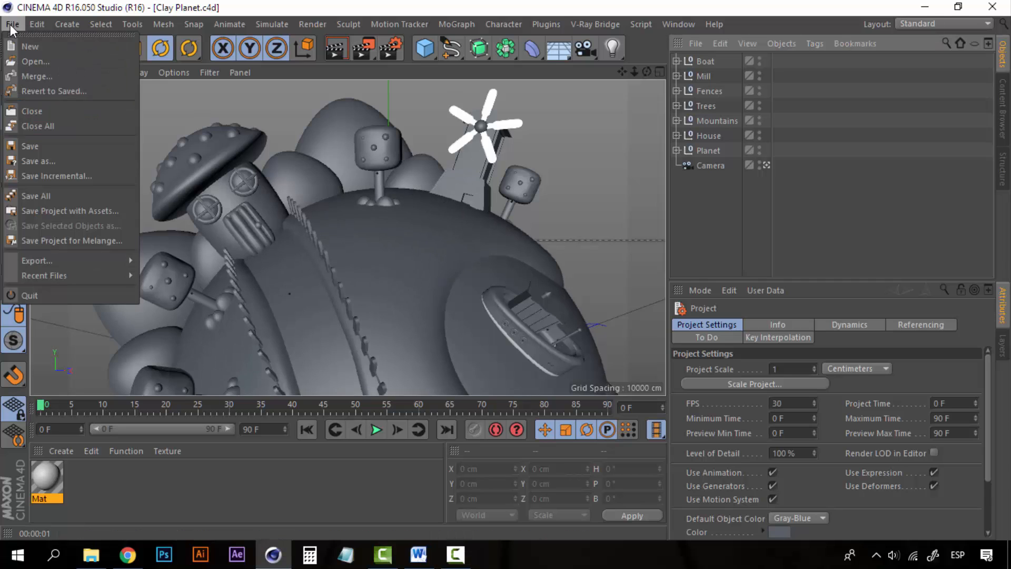
click(11, 26)
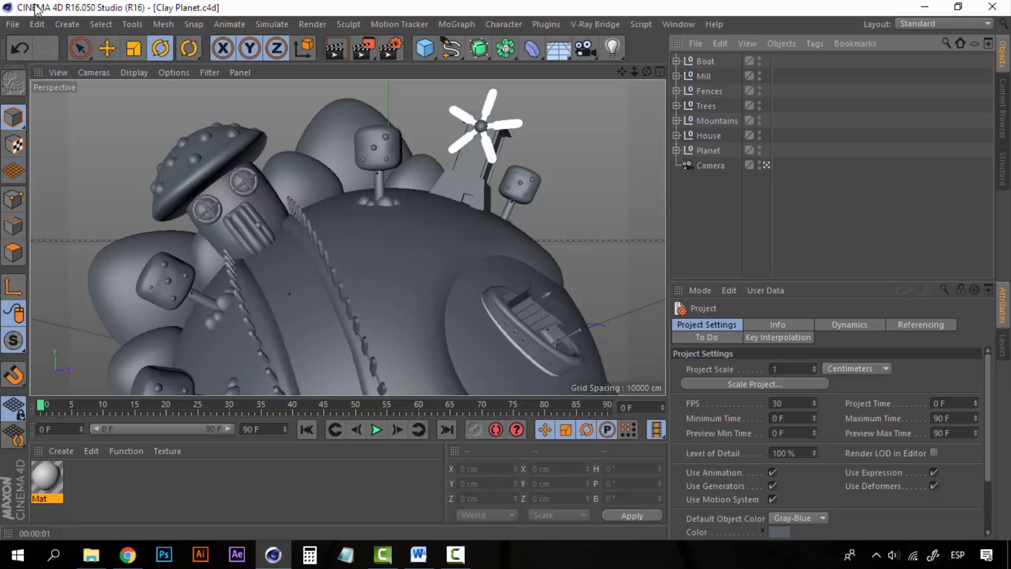
click(15, 25)
click(36, 48)
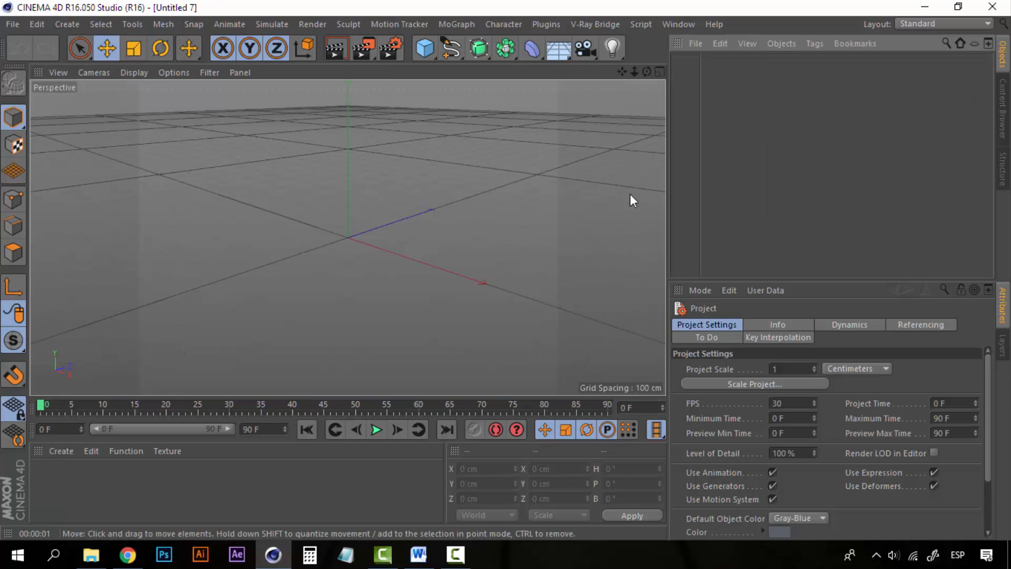
Add a cube and resize it to about 60 cm along Y and about 303 cm along X.
click(427, 49)
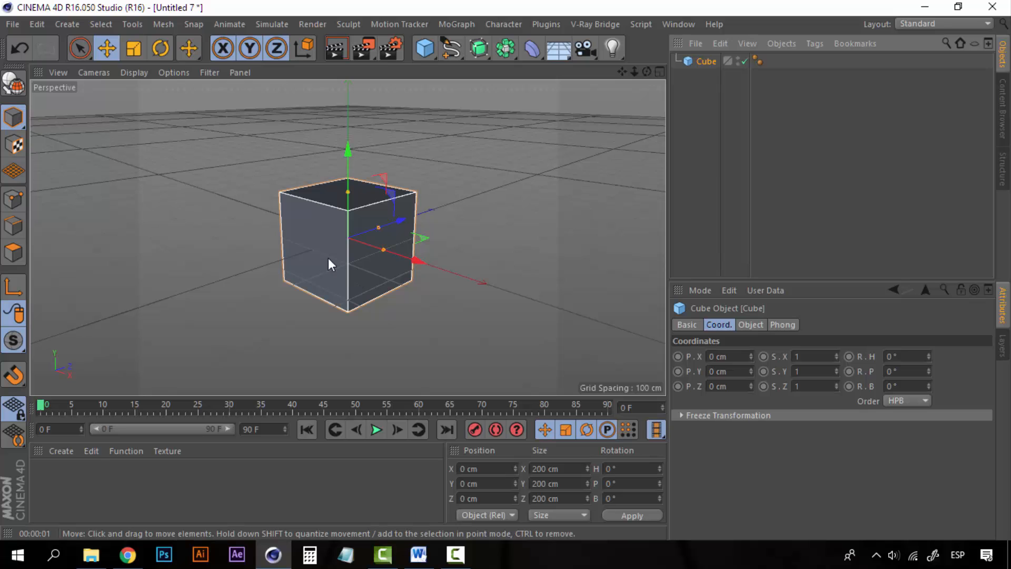
alt+drag(328, 258, 306, 252)
scroll(418, 252, up, 3)
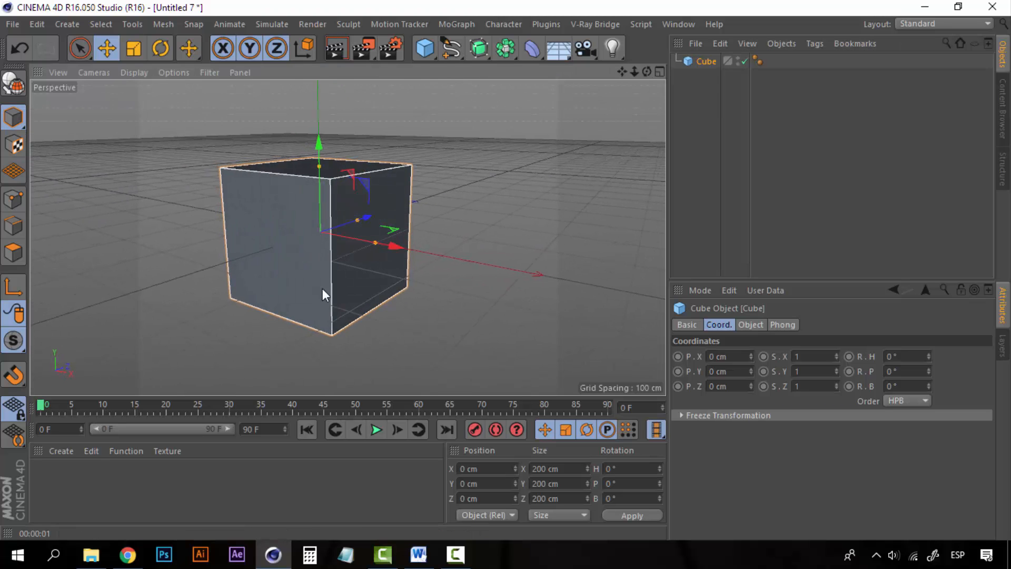
alt+drag(323, 294, 330, 213)
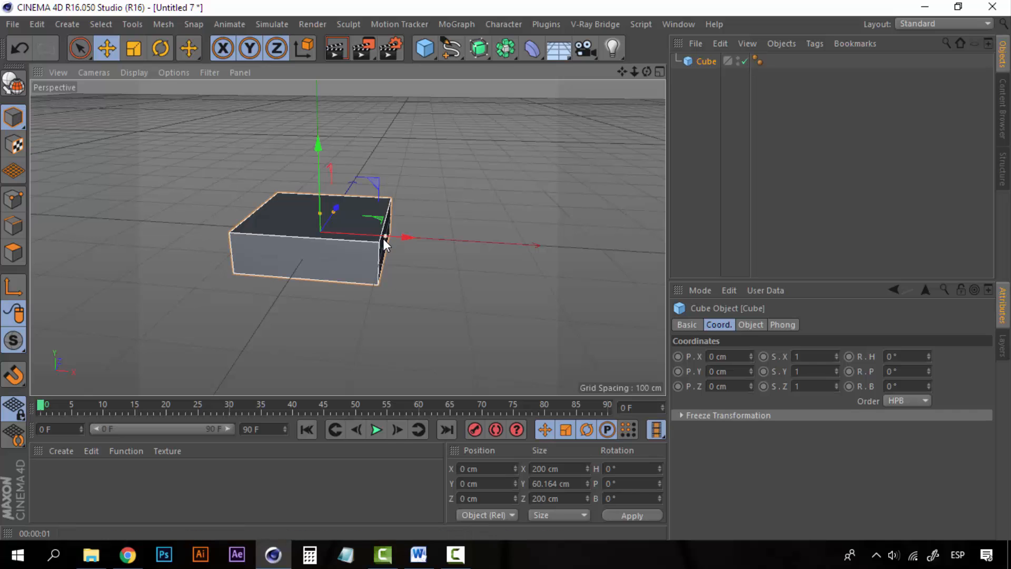
drag(385, 238, 420, 242)
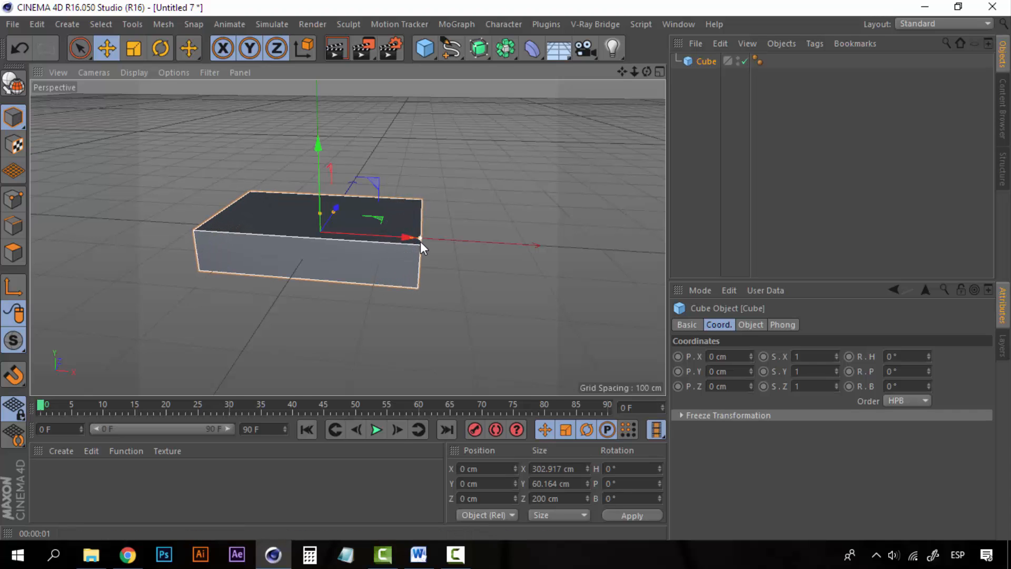
Set the cube's X segments and Z segments to 3 each.
mouse_move(328, 268)
alt+mouse_down()
mouse_move(395, 289)
mouse_move(317, 284)
mouse_move(322, 262)
alt+mouse_up()
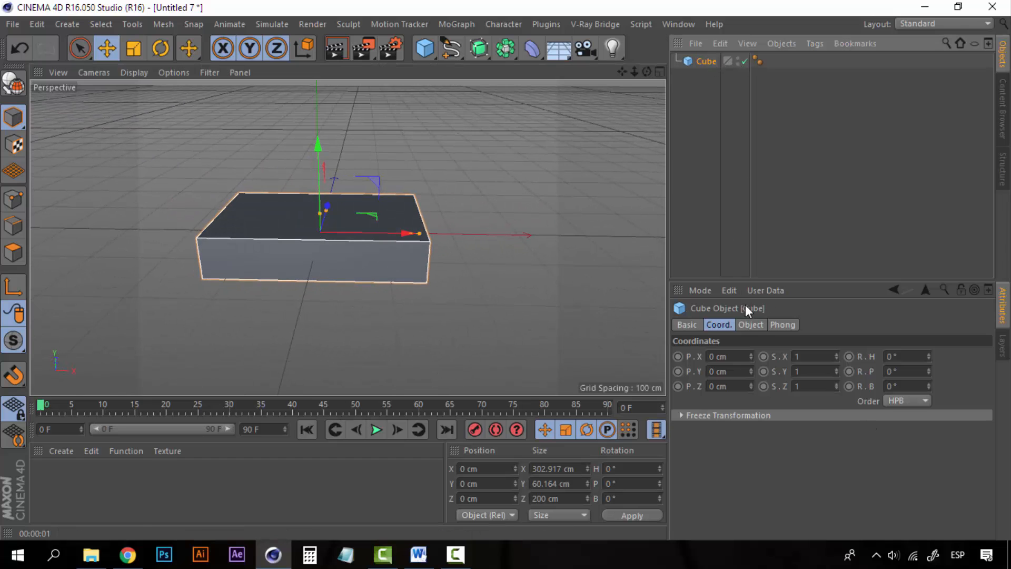
click(750, 325)
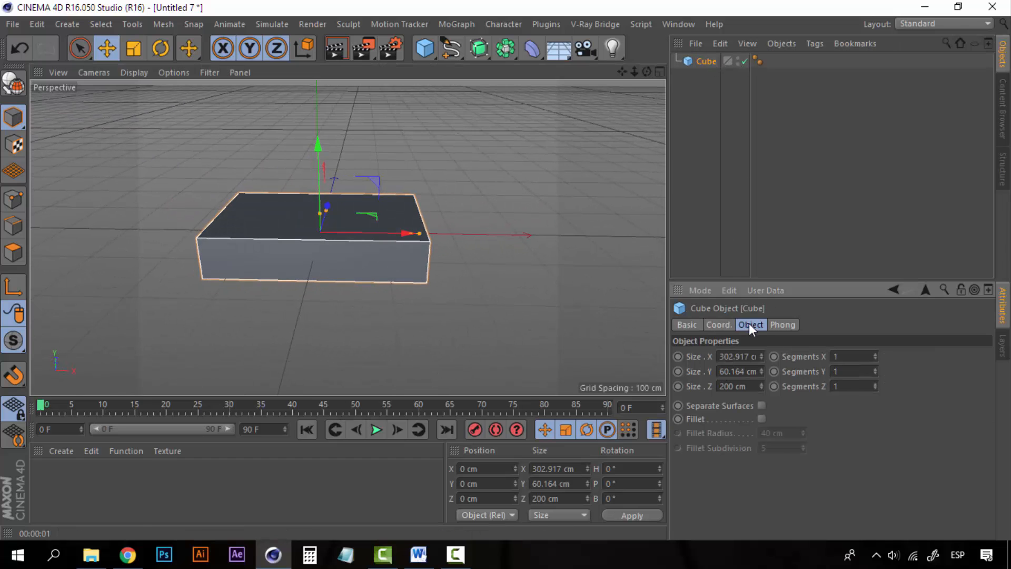
click(876, 356)
click(876, 356)
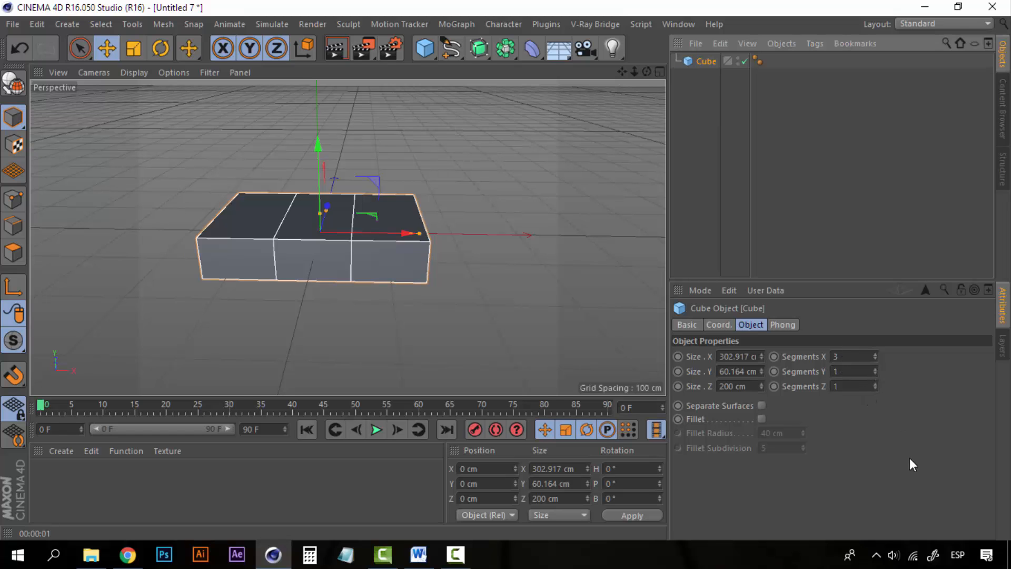
click(875, 384)
click(876, 385)
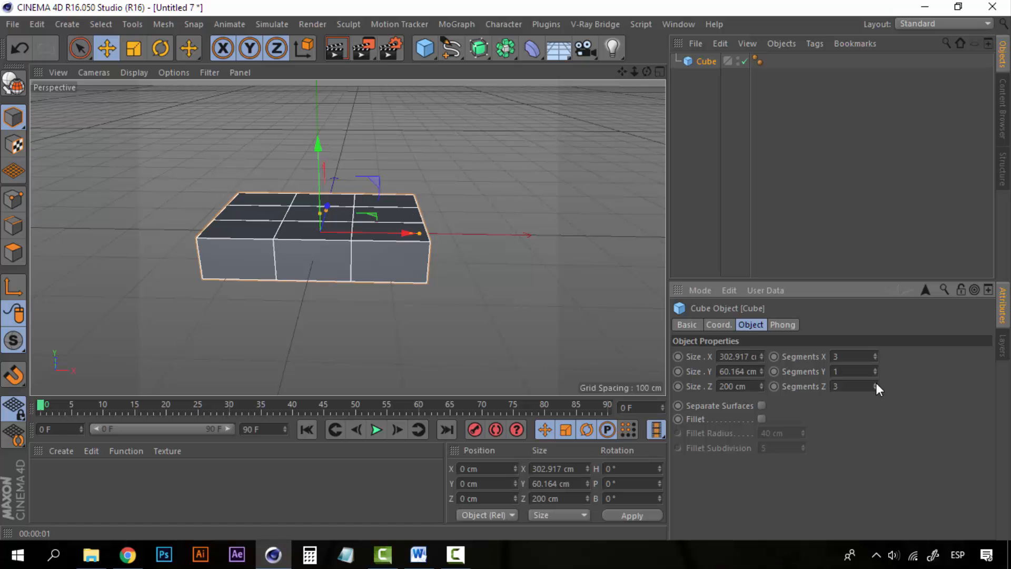
Enable the cube's fillet with a radius of 12 cm and a fillet subdivision of 7.
alt+drag(366, 243, 326, 274)
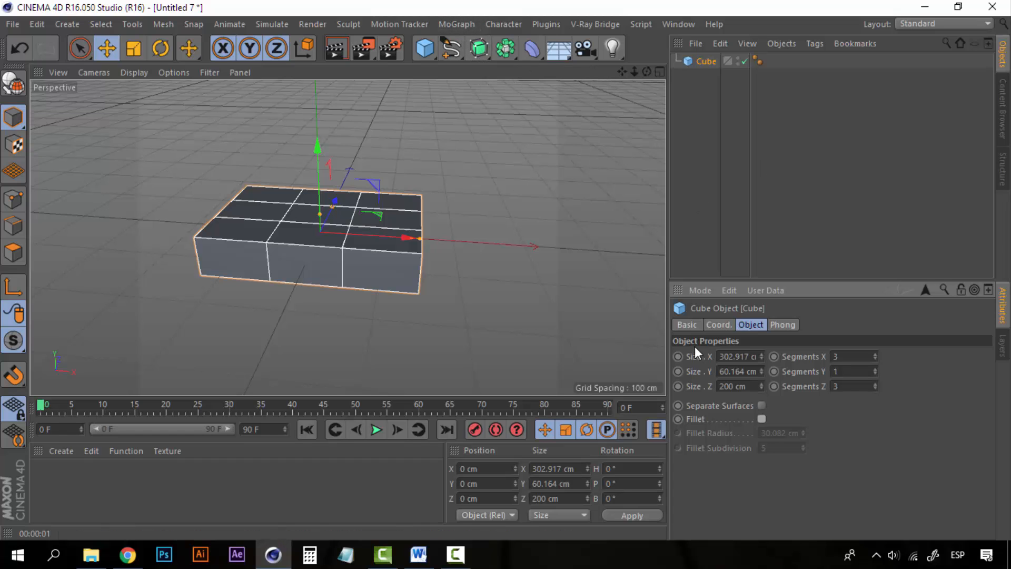
click(762, 419)
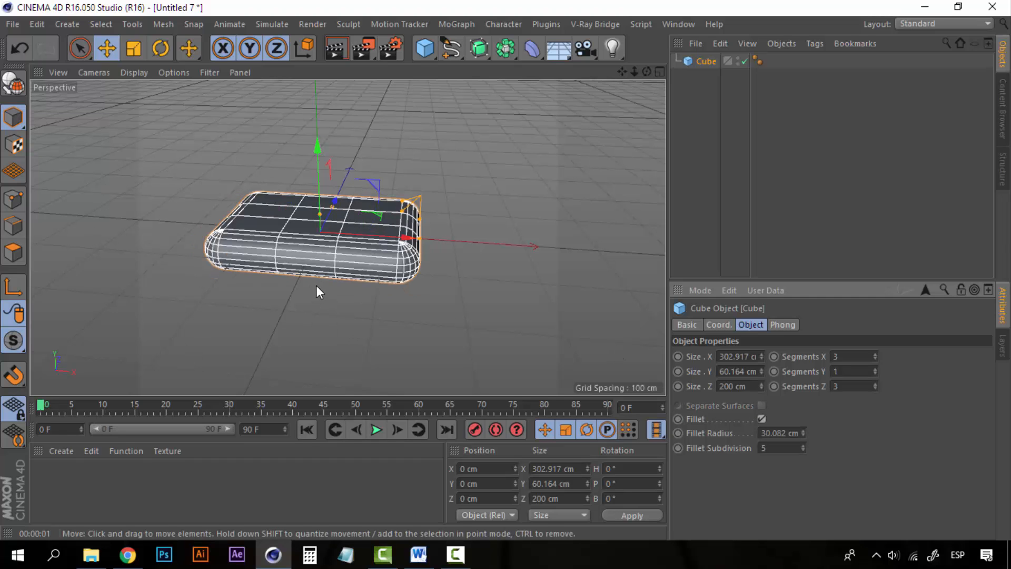
scroll(320, 270, up, 2)
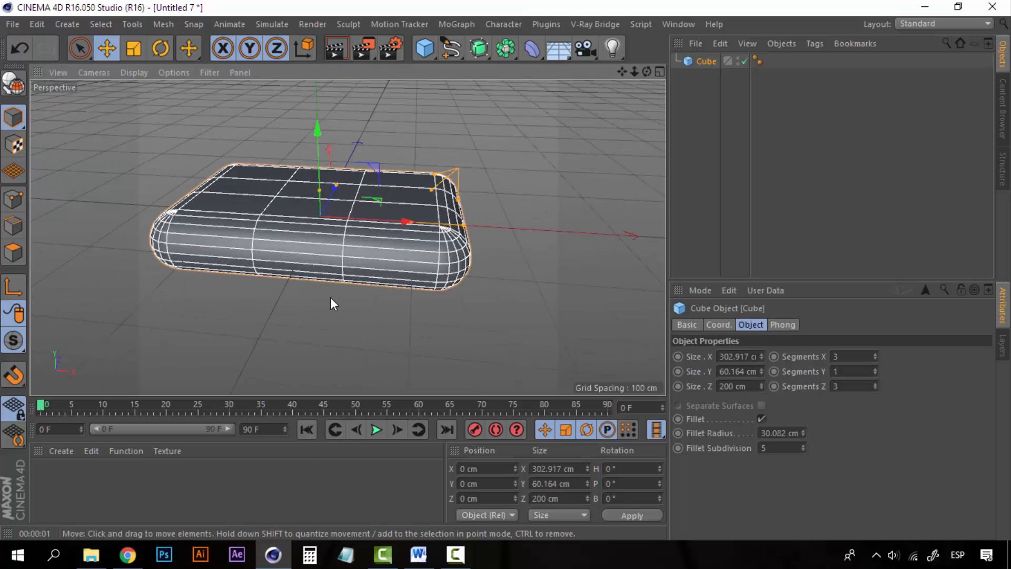
alt+drag(331, 298, 365, 302)
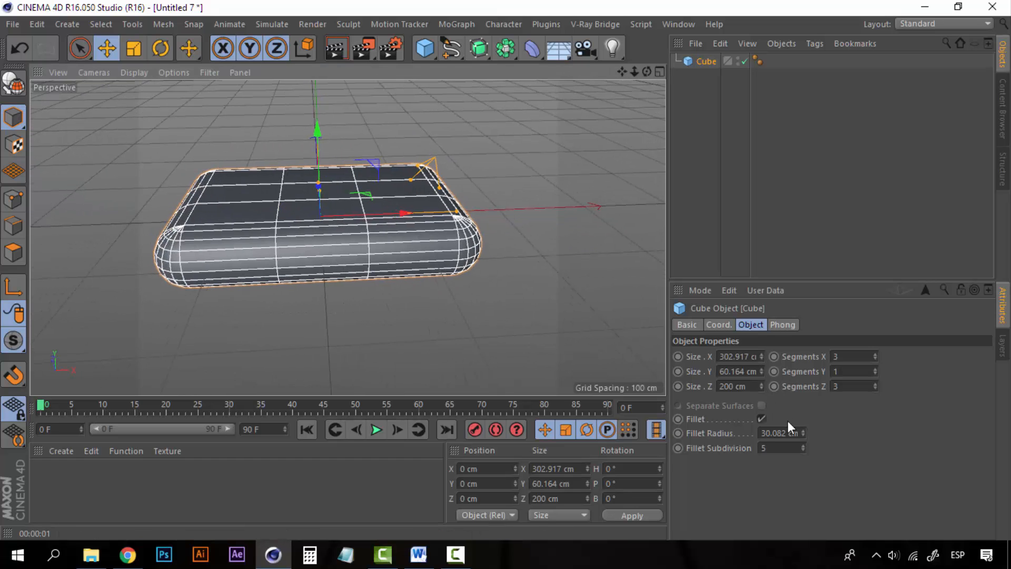
drag(803, 432, 775, 434)
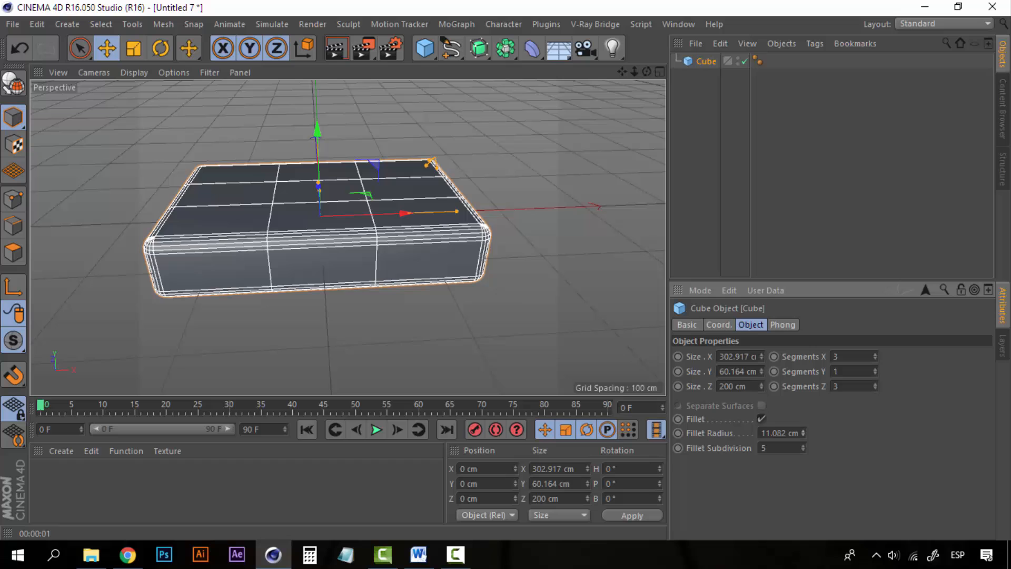
double_click(790, 433)
text(12)
key(Return)
click(805, 446)
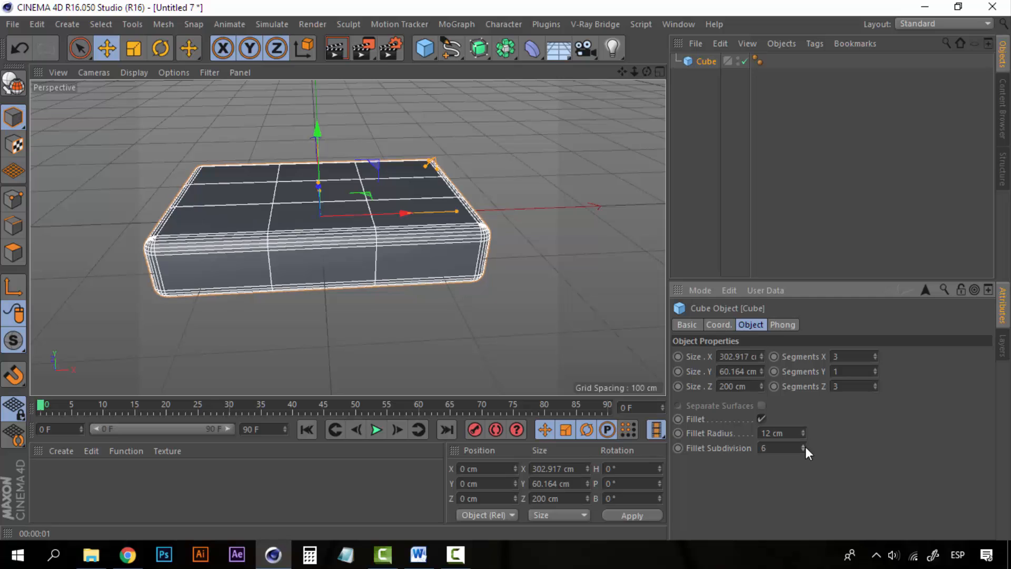
click(805, 447)
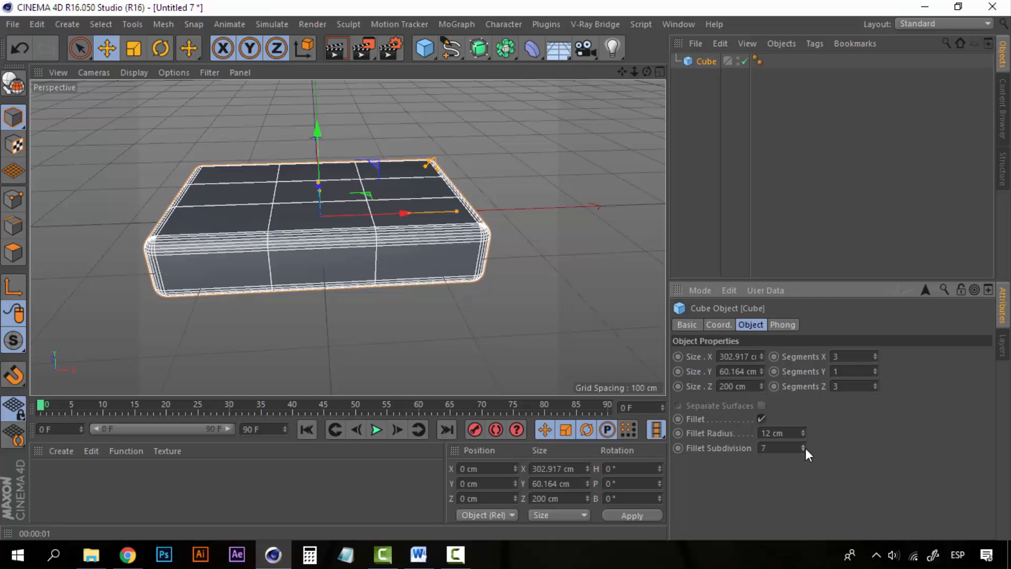
Check the rounded cube unselected, and increase its height to about 81 cm along Y.
click(719, 141)
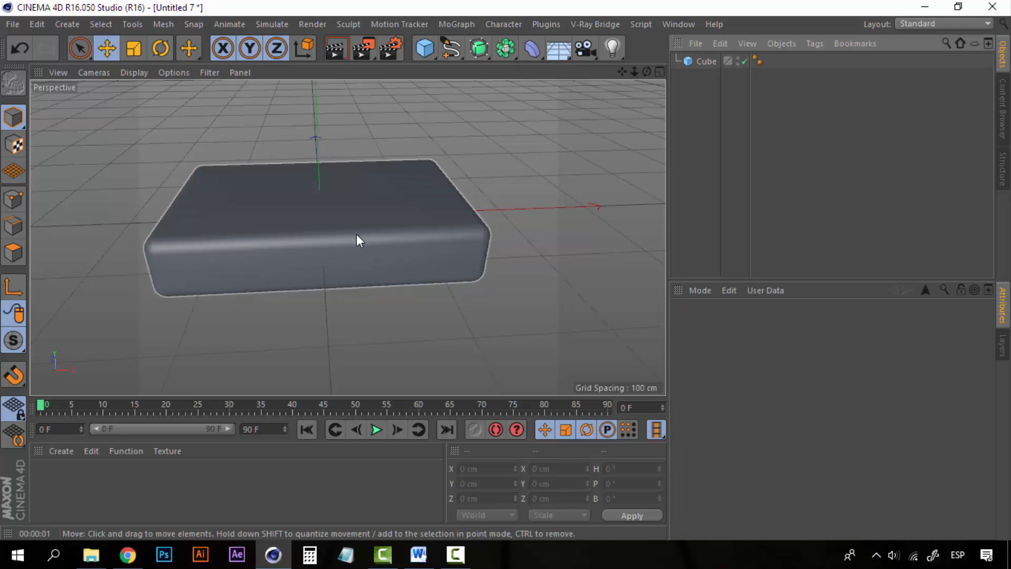
alt+drag(326, 240, 308, 327)
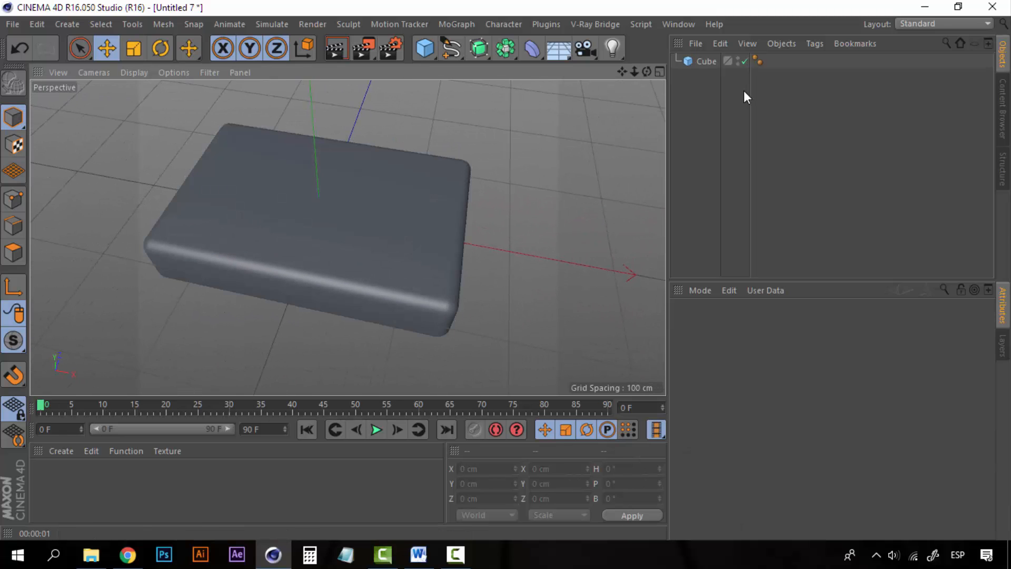
alt+drag(397, 259, 668, 56)
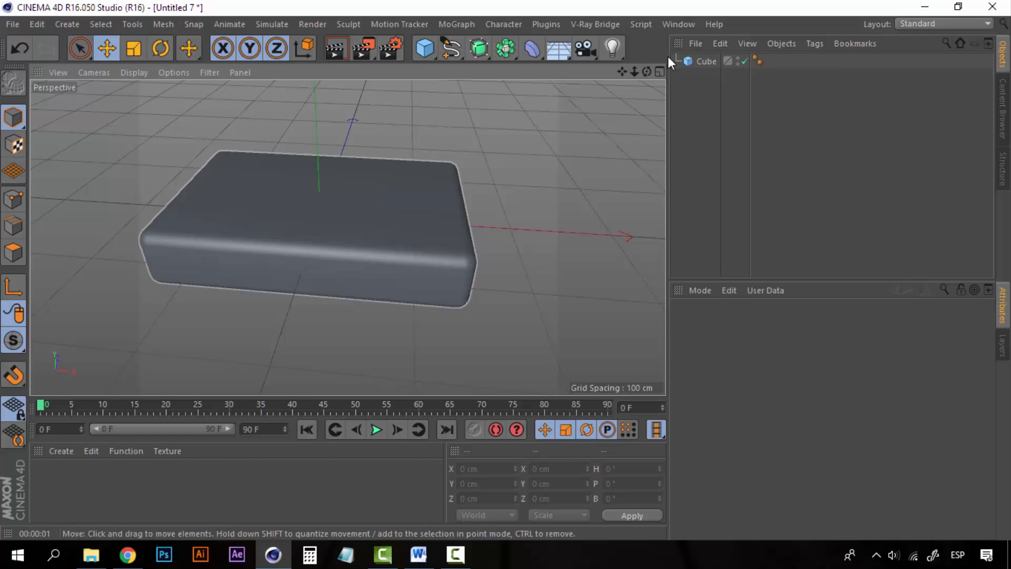
click(706, 61)
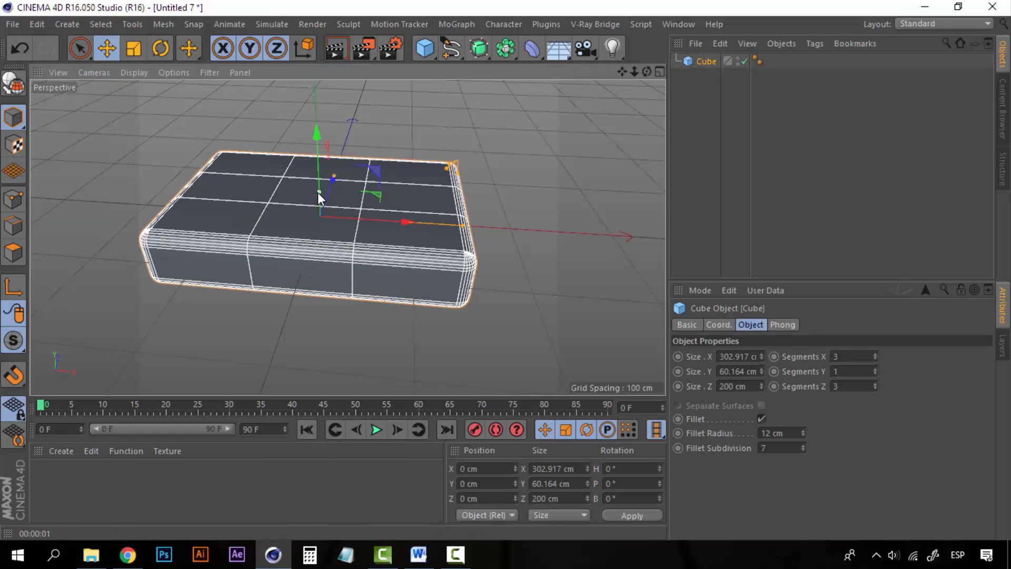
drag(318, 192, 314, 188)
alt+drag(387, 205, 314, 242)
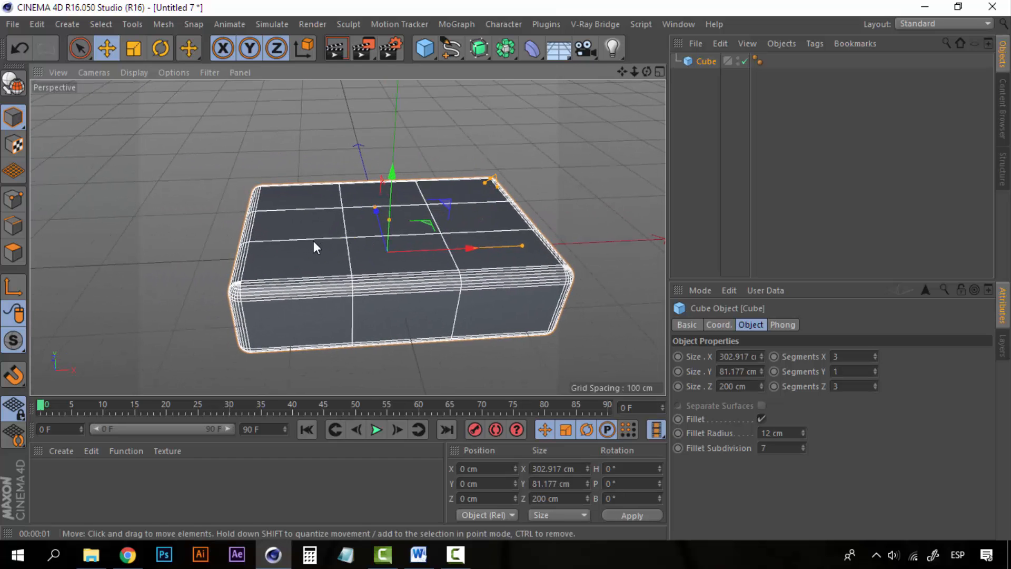
Convert the cube into an editable polygon object.
click(679, 84)
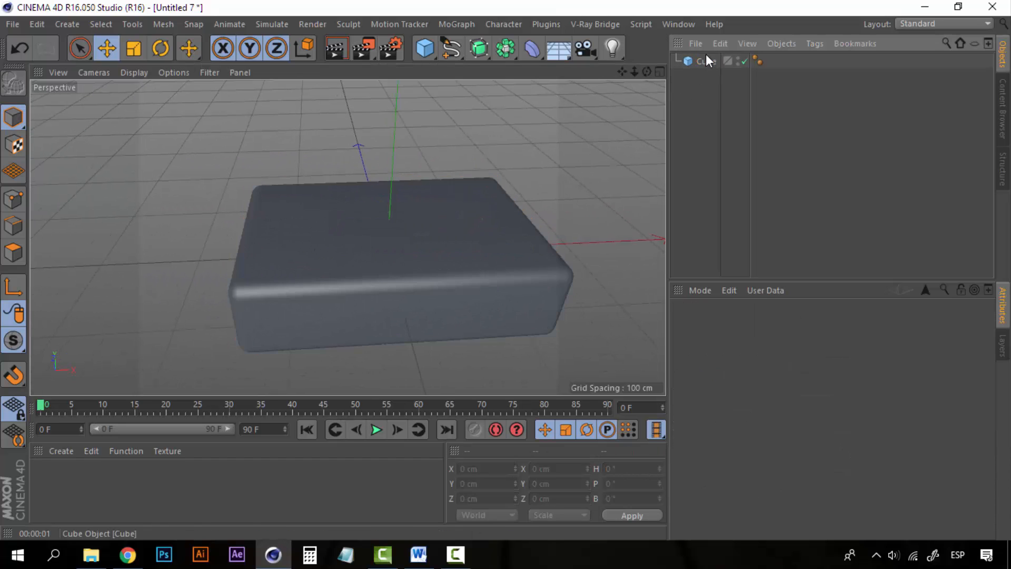
click(708, 62)
key(c)
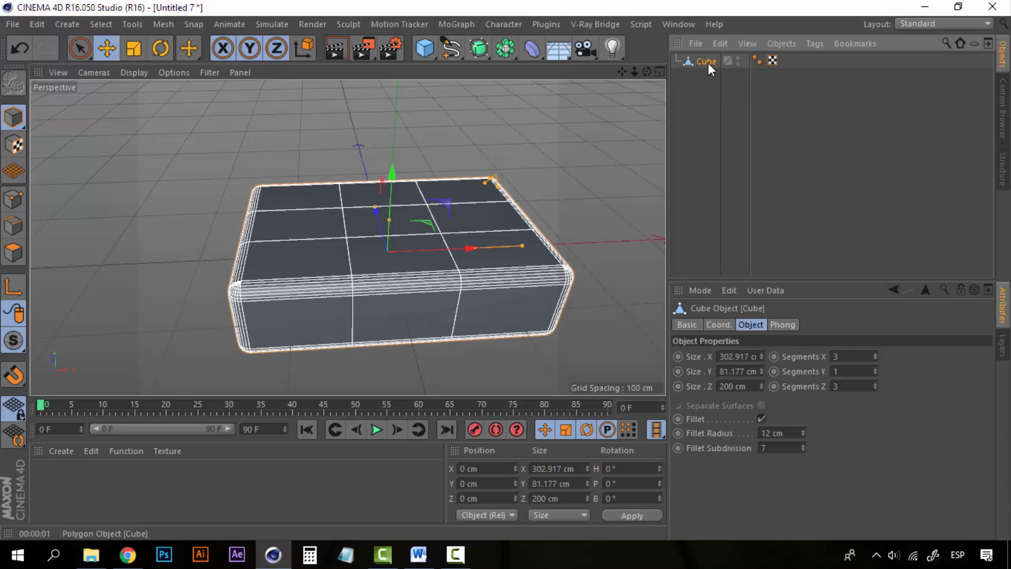
Select the three polygons of the middle strip on the cube's upper face with Live Selection in polygon mode.
click(80, 48)
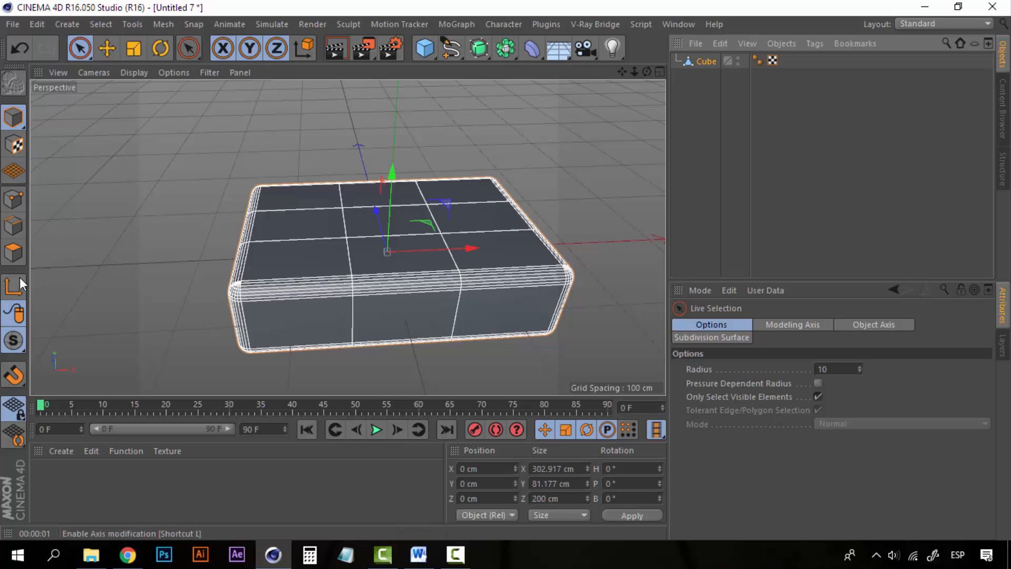
click(13, 253)
click(358, 198)
click(358, 198)
shift+click(387, 221)
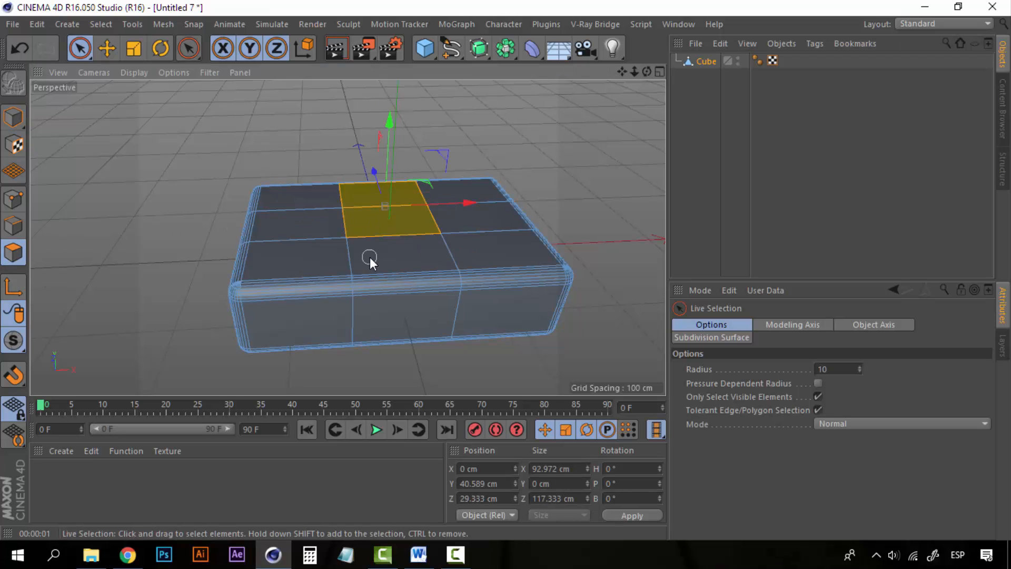
shift+click(371, 255)
Move the selected middle strip along X to about -16 cm.
drag(473, 217, 459, 219)
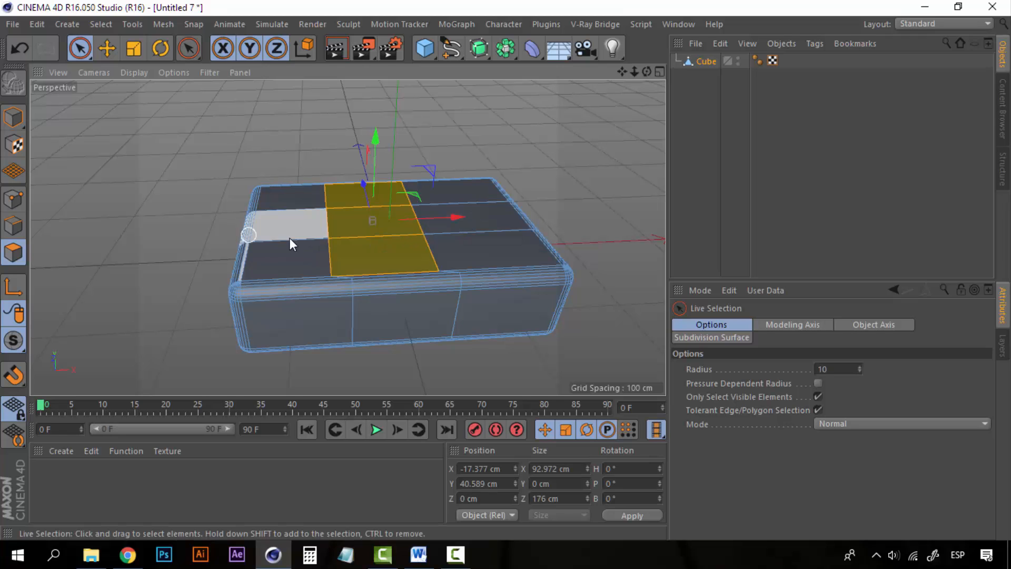
drag(458, 216, 460, 219)
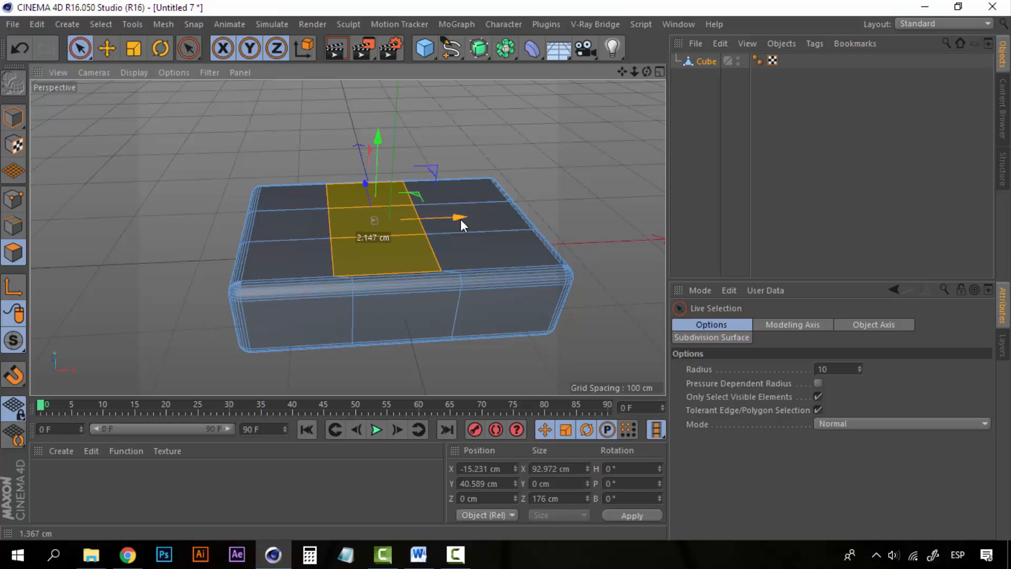
drag(460, 219, 460, 220)
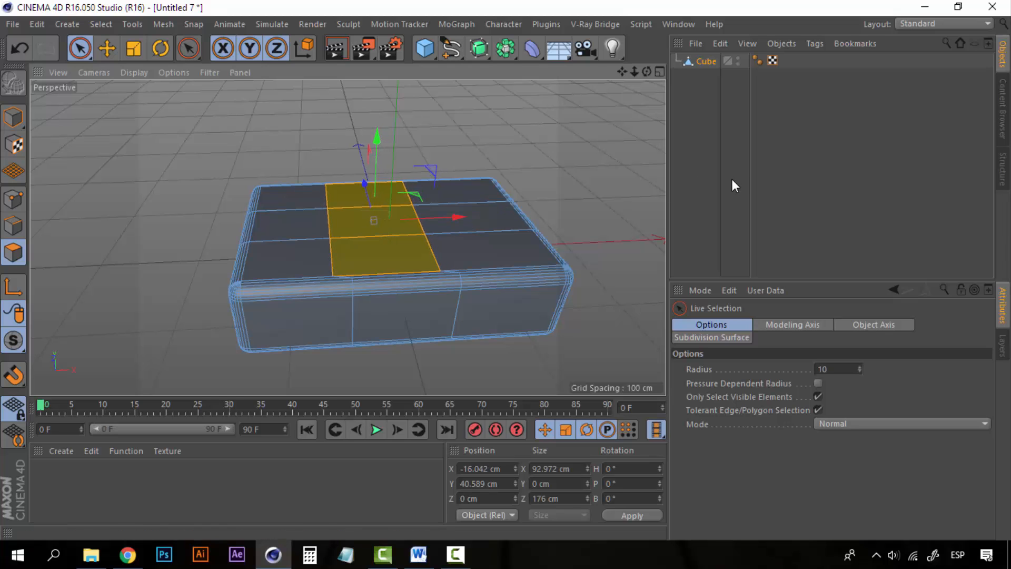
Scale the selected strip to about 113 cm along X and shift it to about X -7 cm.
key(t)
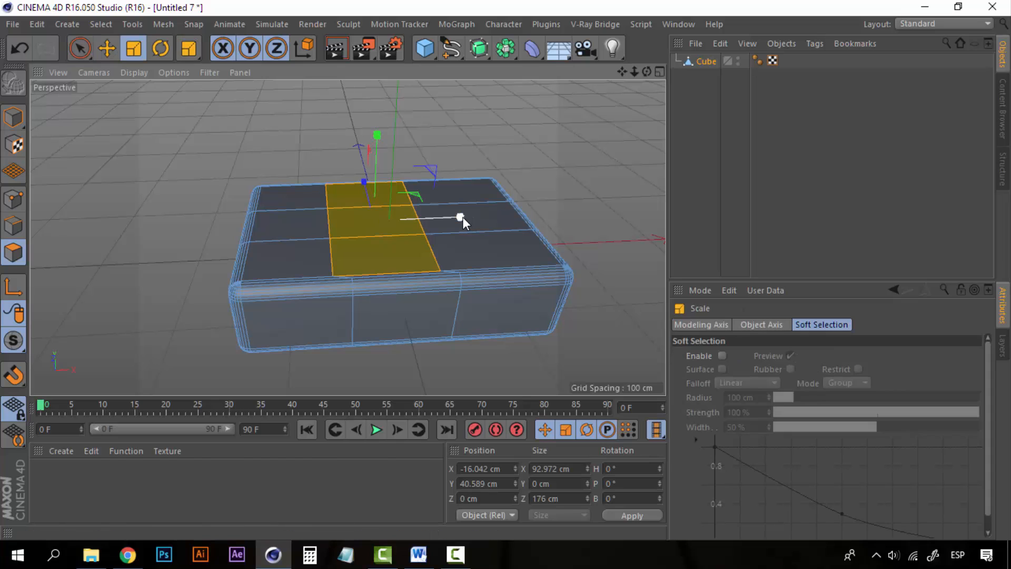
mouse_move(461, 217)
mouse_down()
mouse_move(479, 214)
mouse_move(469, 216)
mouse_up()
key(e)
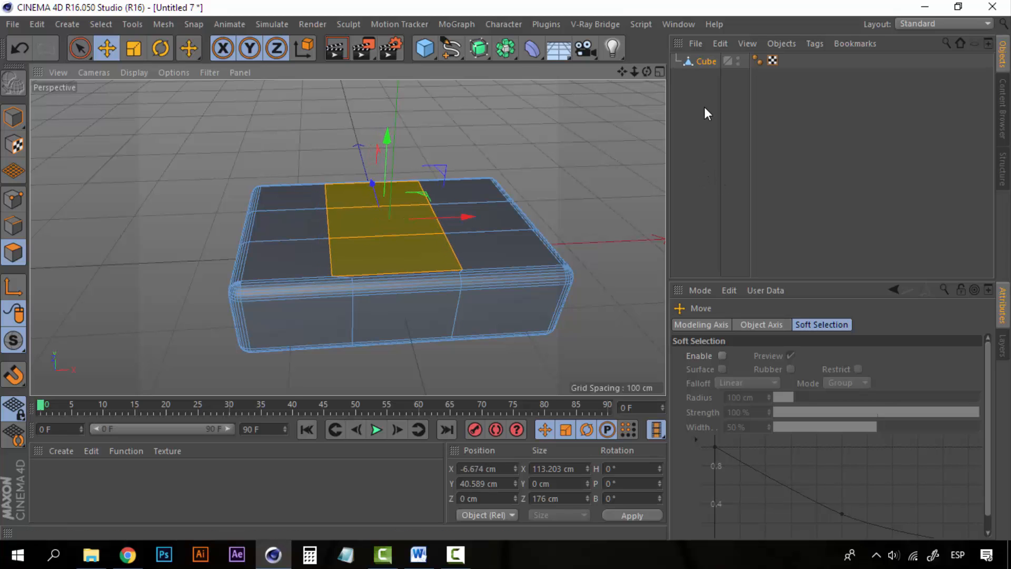
key(ctrl+z)
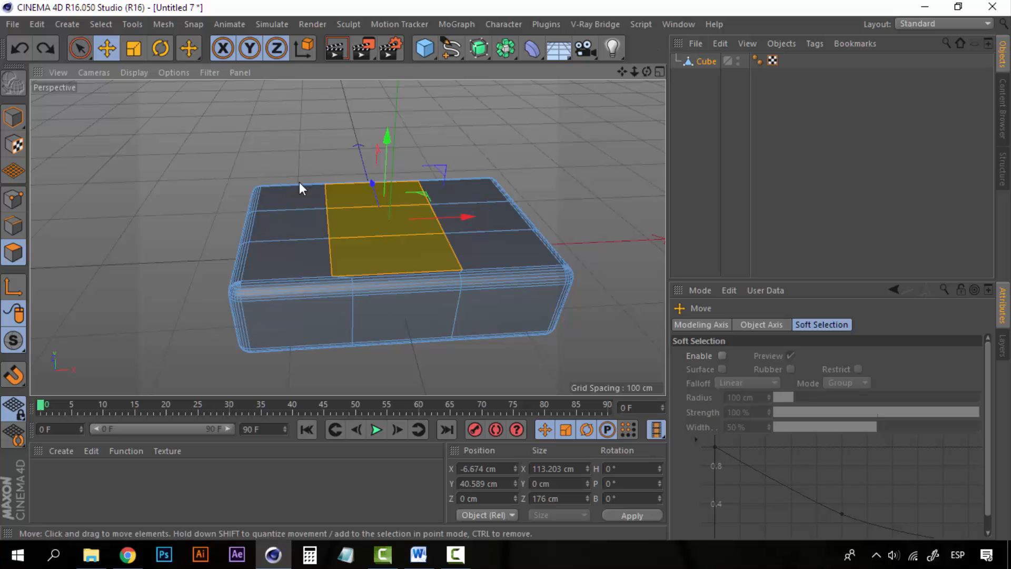
Switch the interface layout to Modeling.
click(973, 24)
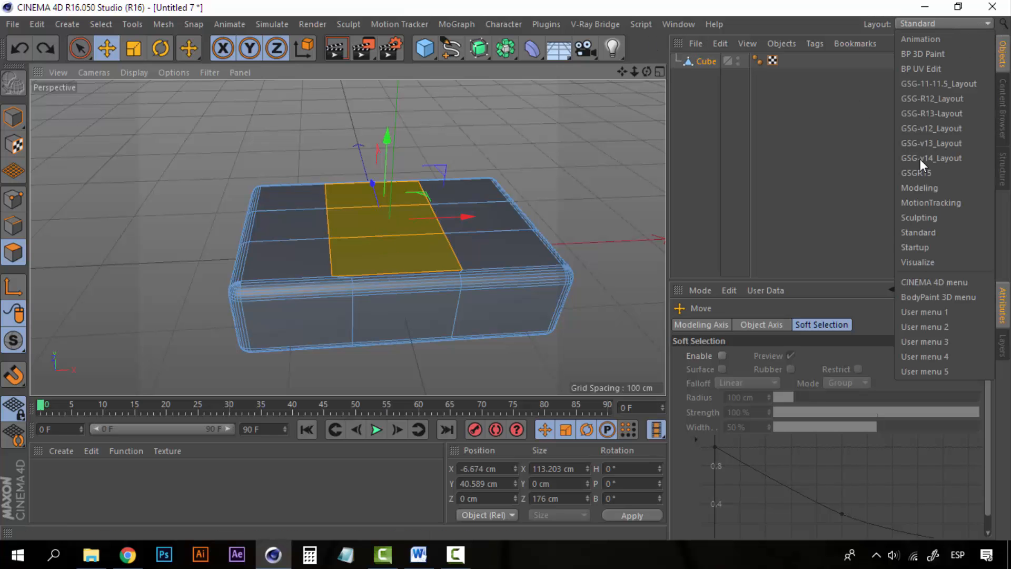
click(917, 187)
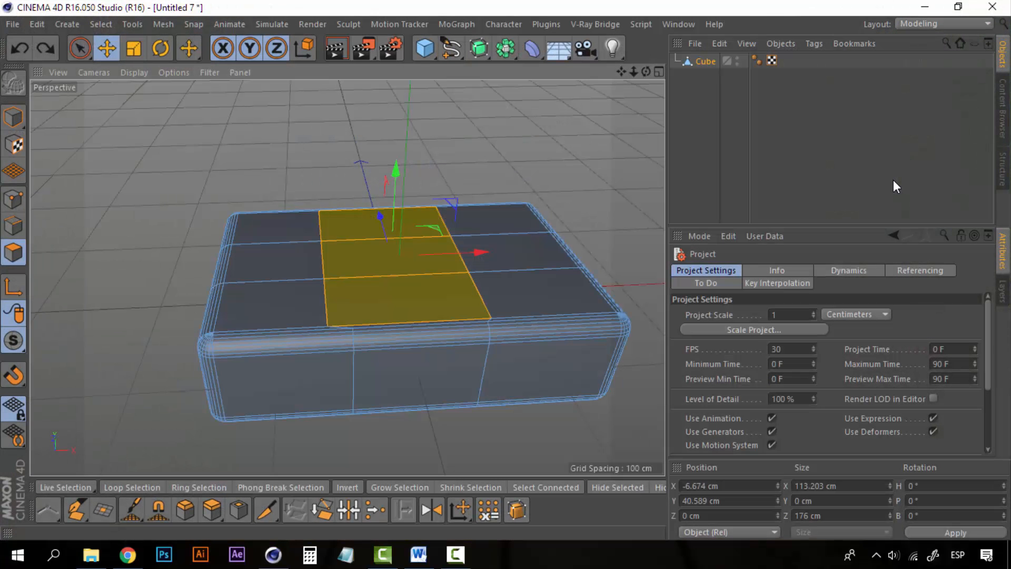
Extrude the selected middle strip upward to about 135 cm on Y to form the raised block.
click(211, 510)
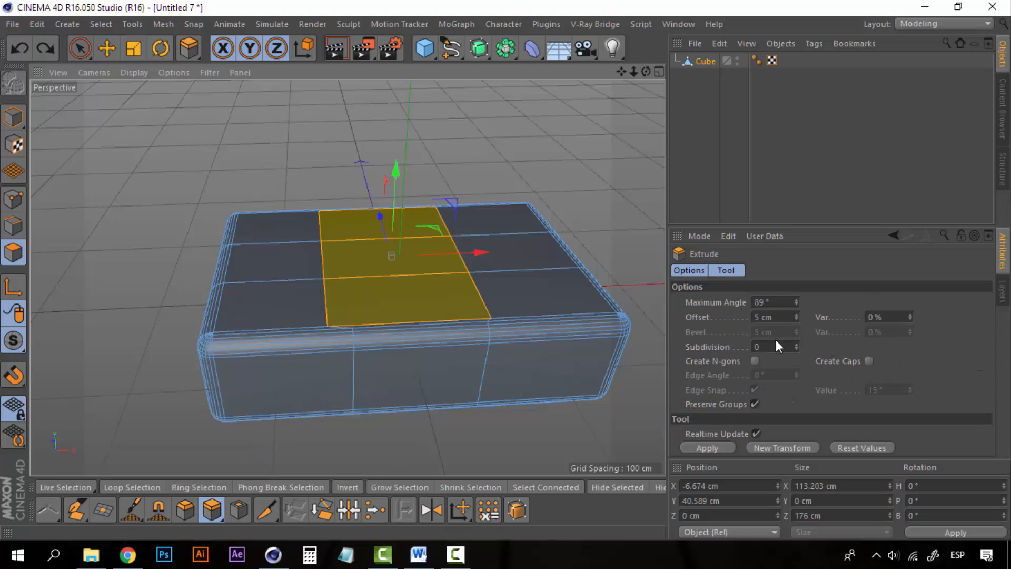
click(783, 447)
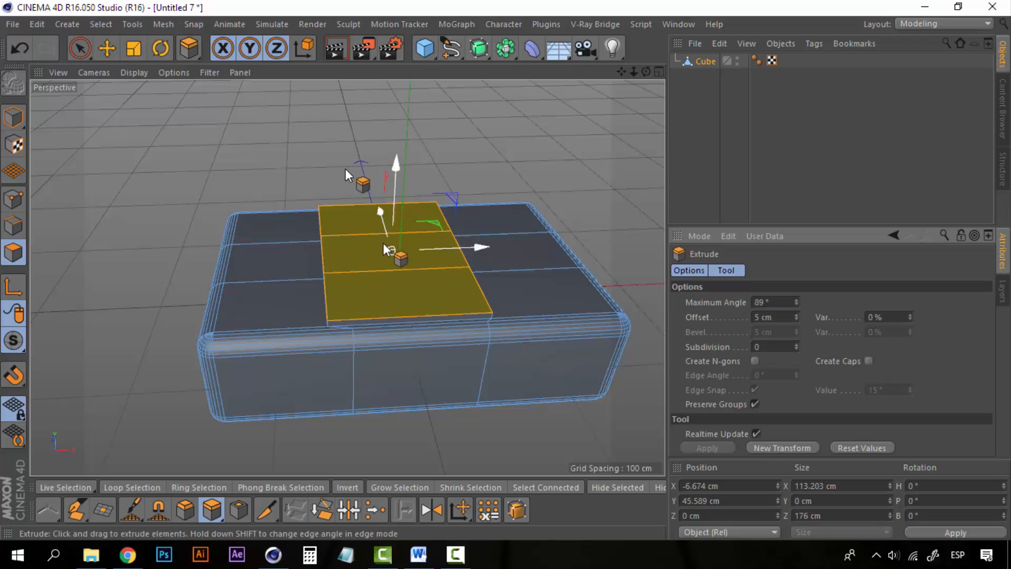
drag(397, 163, 399, 78)
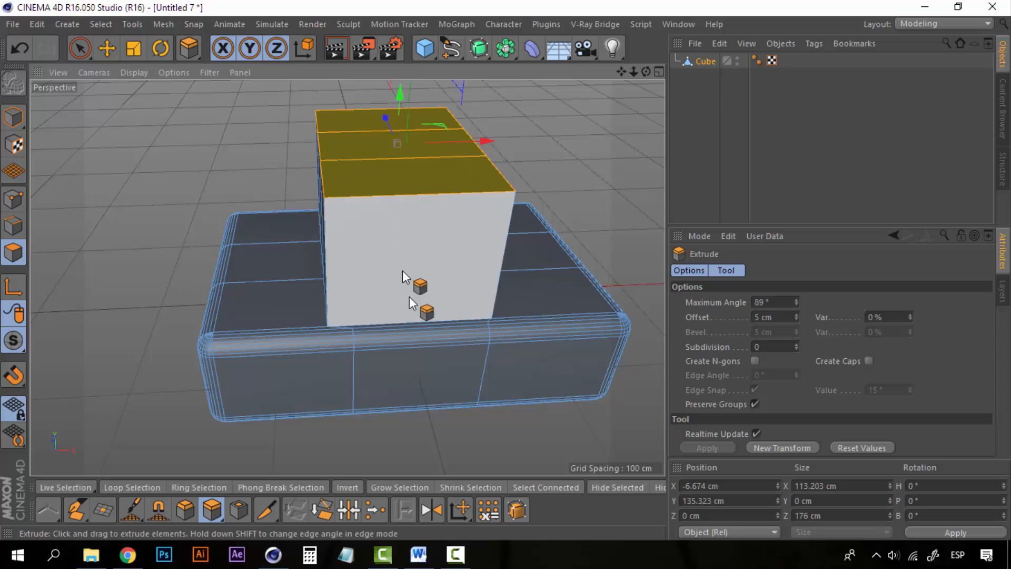
Bevel the raised block's upper polygons with about 4.8 cm offset and extrusion, and bevel its front and rear end faces.
alt+drag(410, 296, 413, 342)
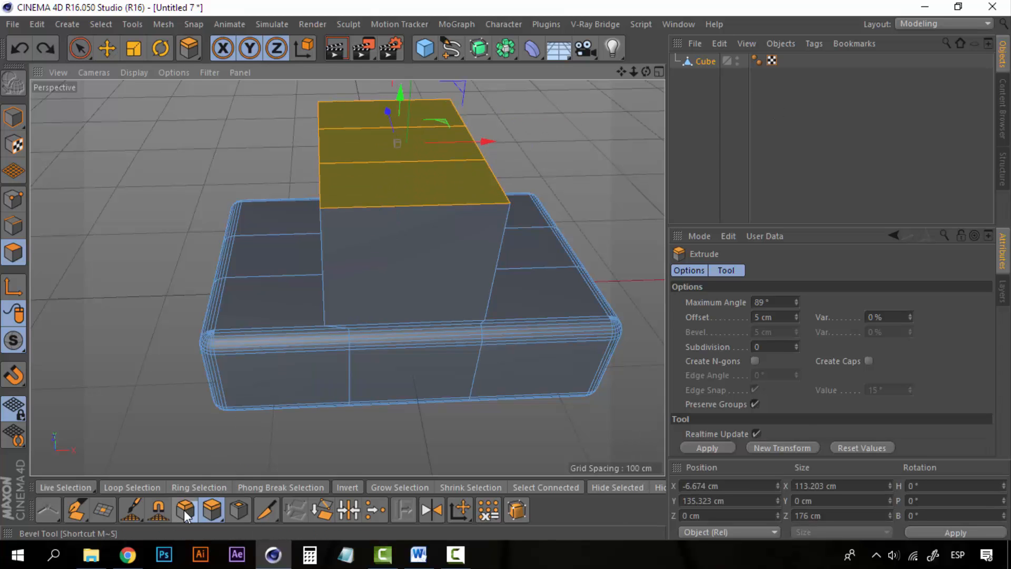
click(184, 509)
click(390, 183)
drag(390, 183, 435, 180)
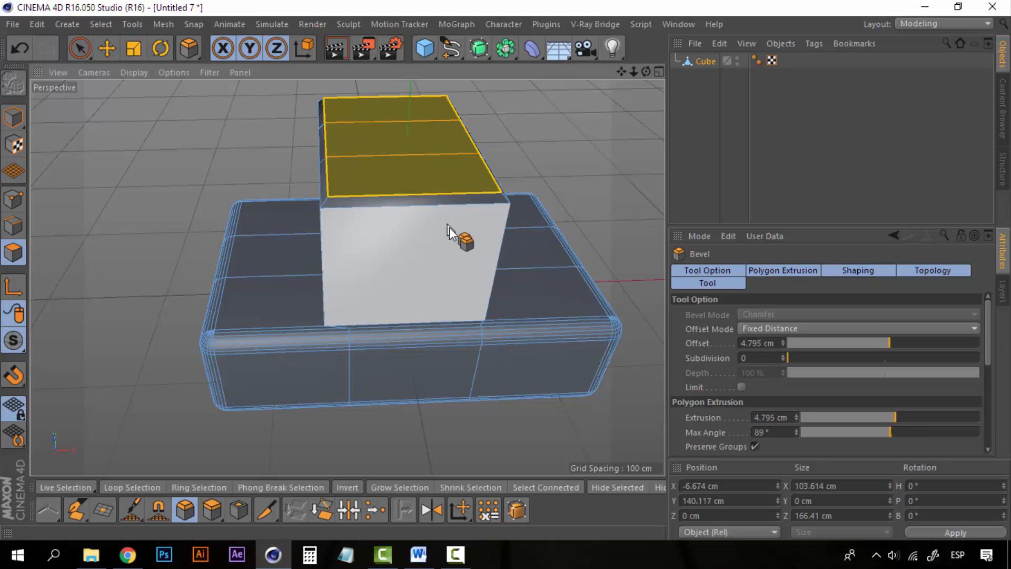
alt+drag(450, 227, 184, 342)
click(416, 245)
Select the front end face of the raised block and extrude it inward to about Z -88 cm.
click(80, 48)
click(479, 301)
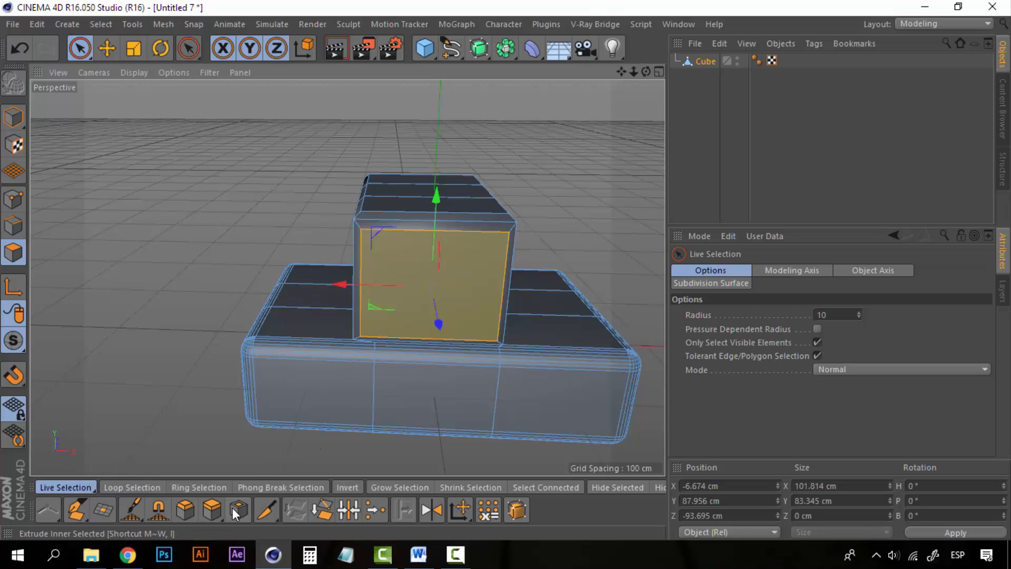
click(212, 510)
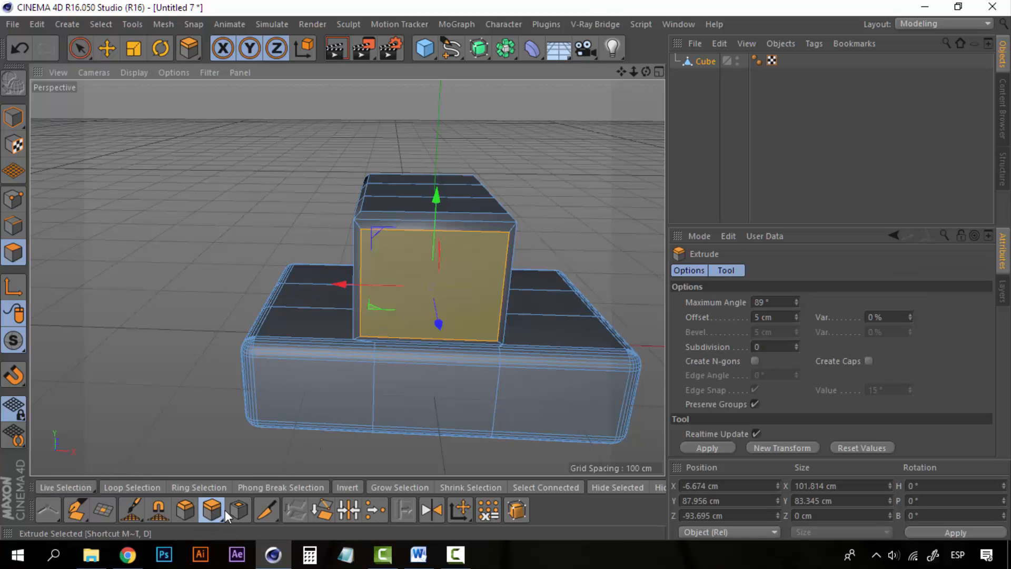
click(784, 449)
drag(427, 318, 438, 319)
Select the rear end face of the raised block and extrude it inward to about Z 90 cm.
alt+drag(407, 284, 193, 277)
click(244, 333)
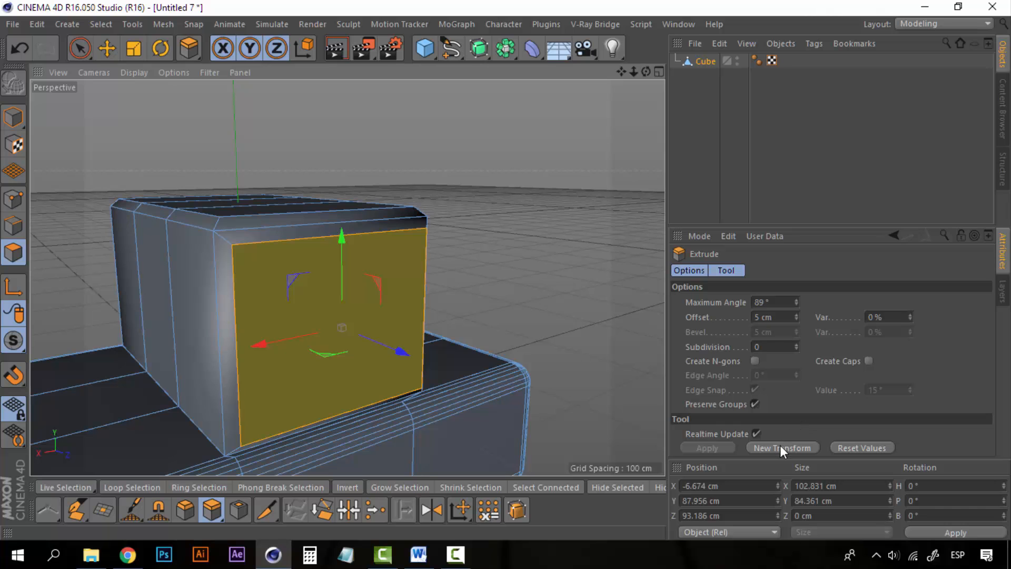
drag(404, 356, 394, 353)
alt+drag(394, 353, 425, 277)
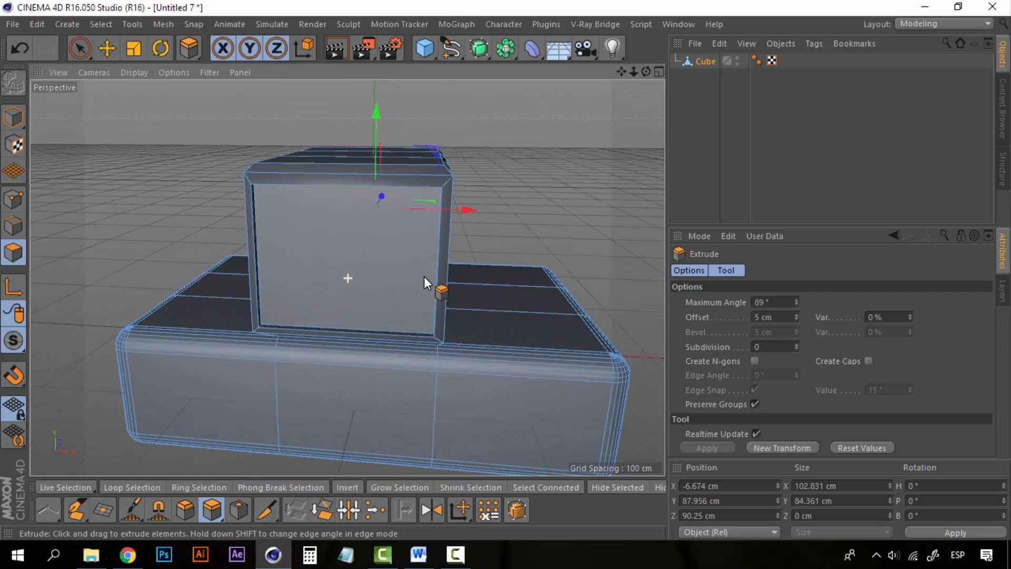
click(712, 99)
click(706, 61)
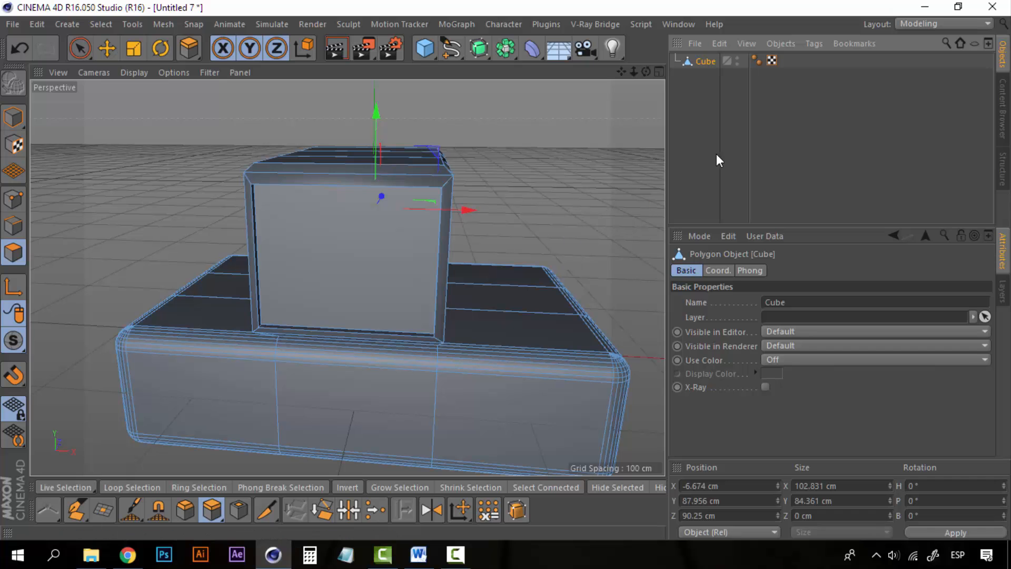
Select the three polygons on the raised block's +X side and inset them together by 5 cm with Extrude Inner.
alt+drag(538, 246, 267, 255)
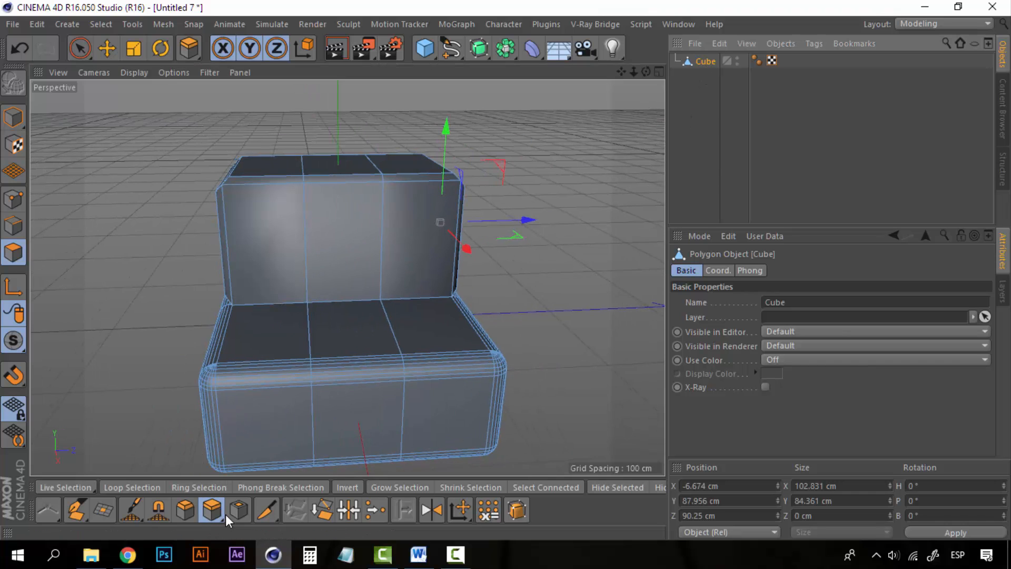
click(238, 510)
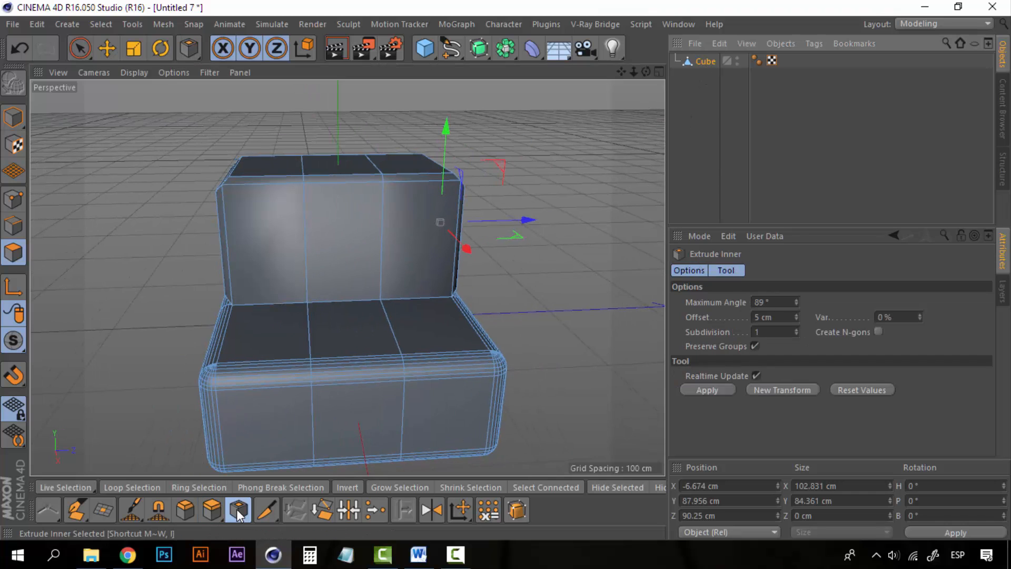
click(401, 212)
shift+click(338, 235)
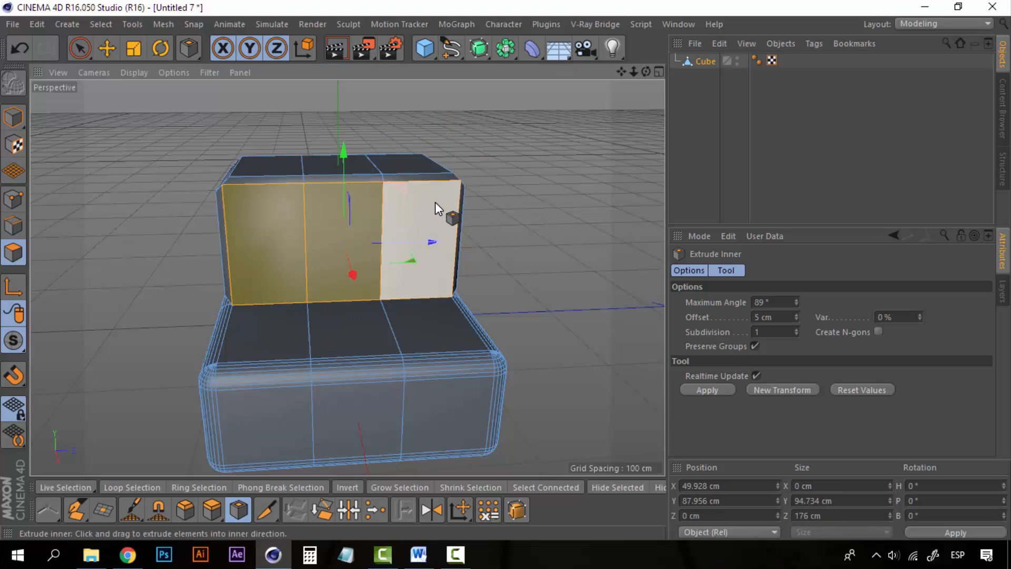
shift+drag(435, 201, 427, 202)
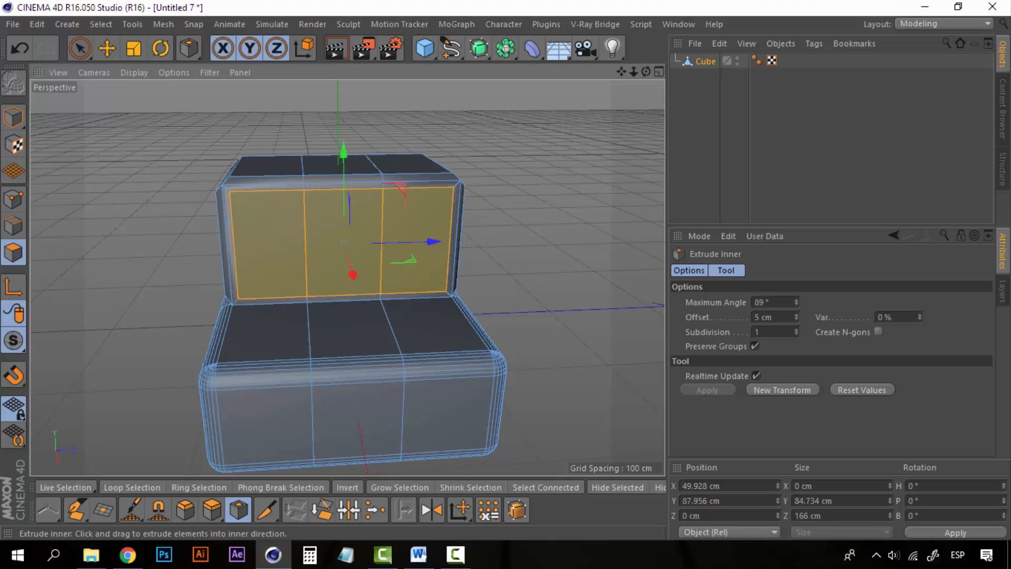
Extrude the inset +X side polygons inward to about X 46 cm to recess the window.
click(212, 511)
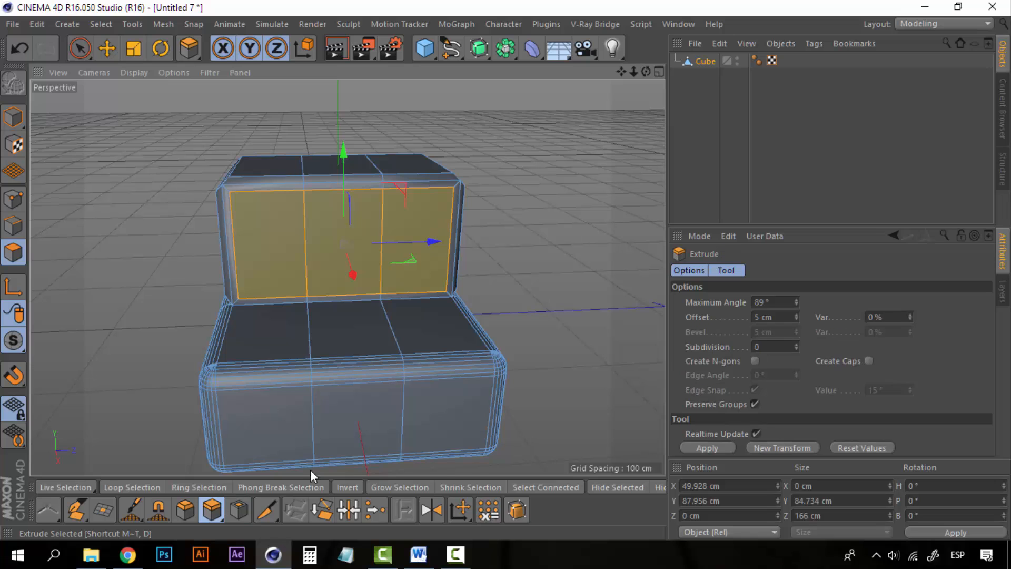
click(780, 445)
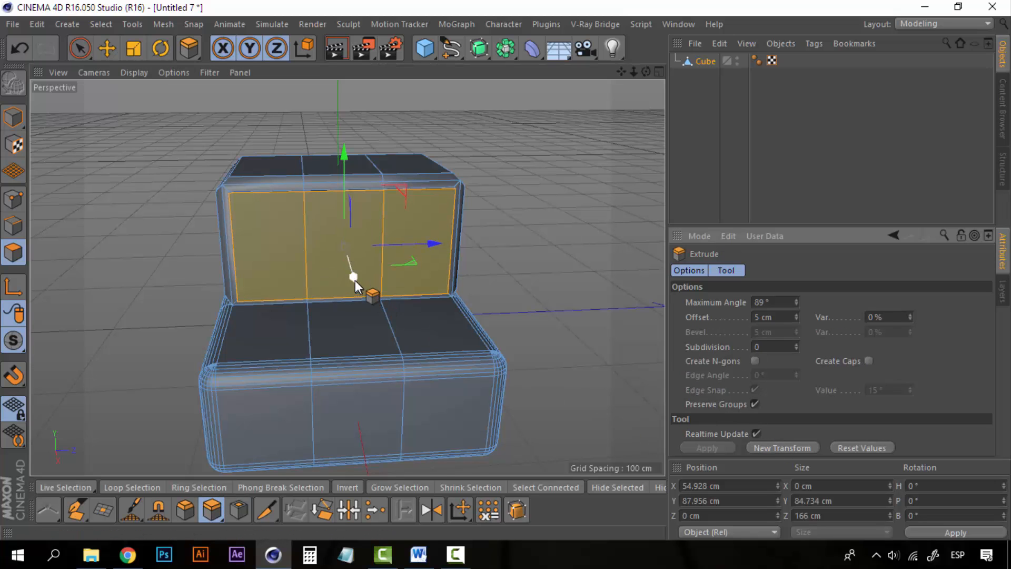
drag(353, 279, 349, 277)
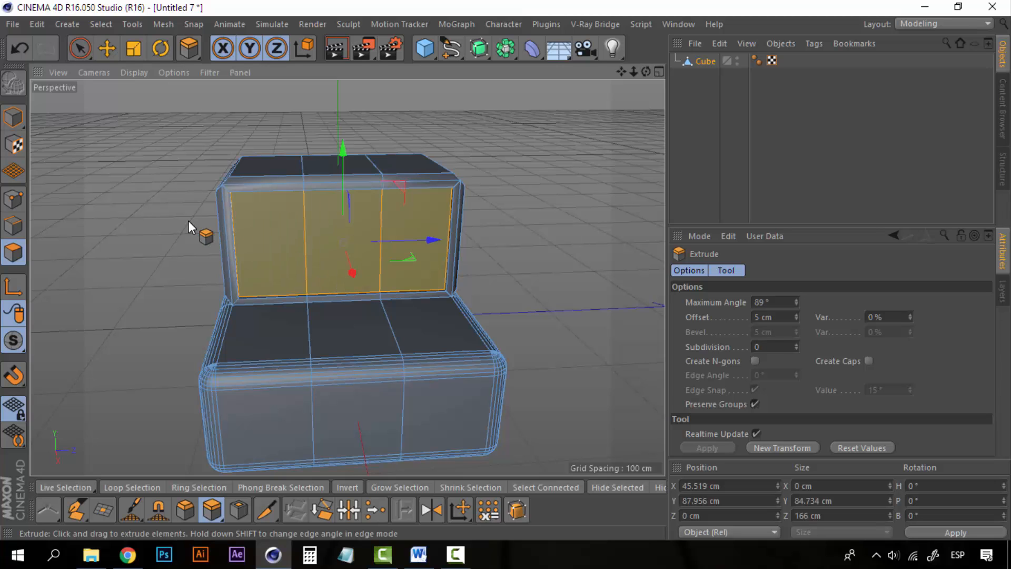
Select the three polygons on the raised block's -X side and inset them by about 2.9 cm with Extrude Inner.
alt+drag(188, 220, 655, 183)
click(238, 509)
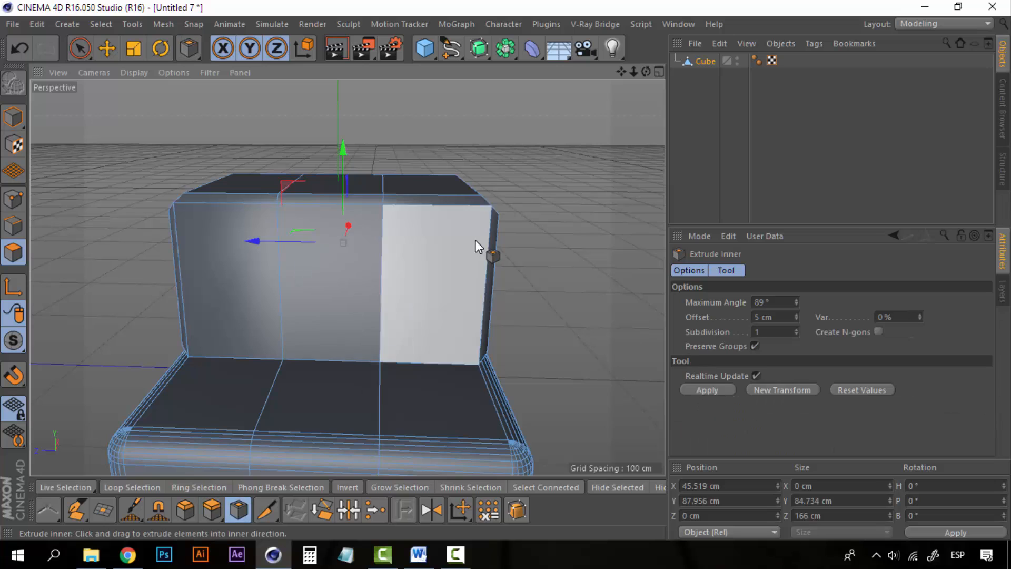
click(461, 287)
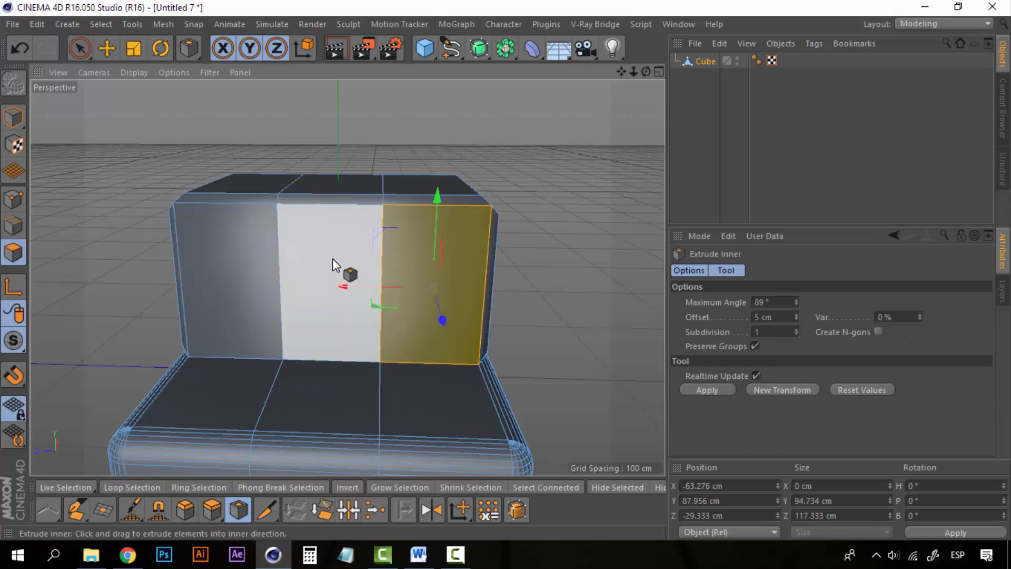
shift+click(334, 265)
shift+click(226, 271)
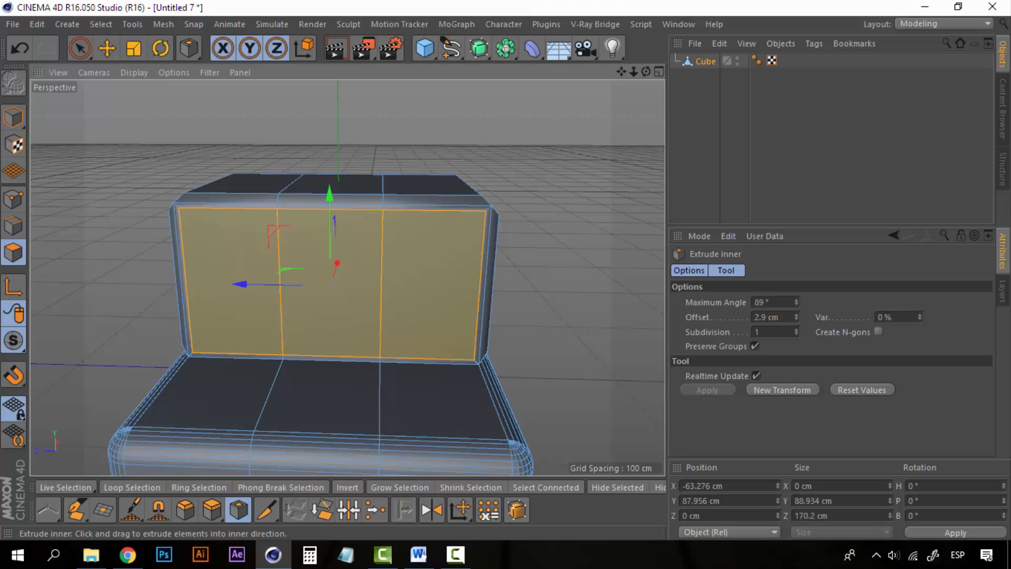
Extrude the inset -X side polygons inward to about X -60 cm and deselect the cube.
click(213, 508)
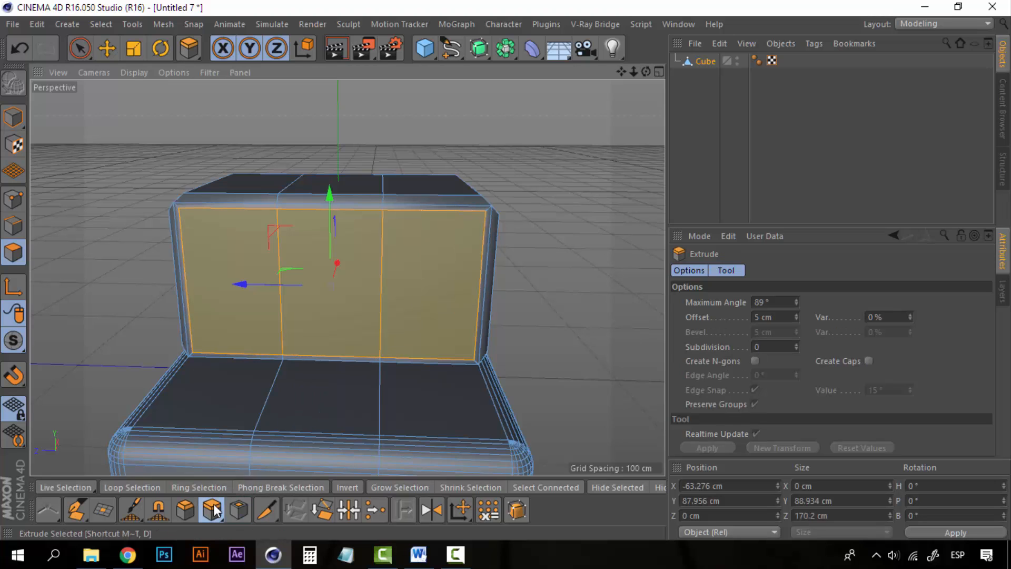
click(790, 449)
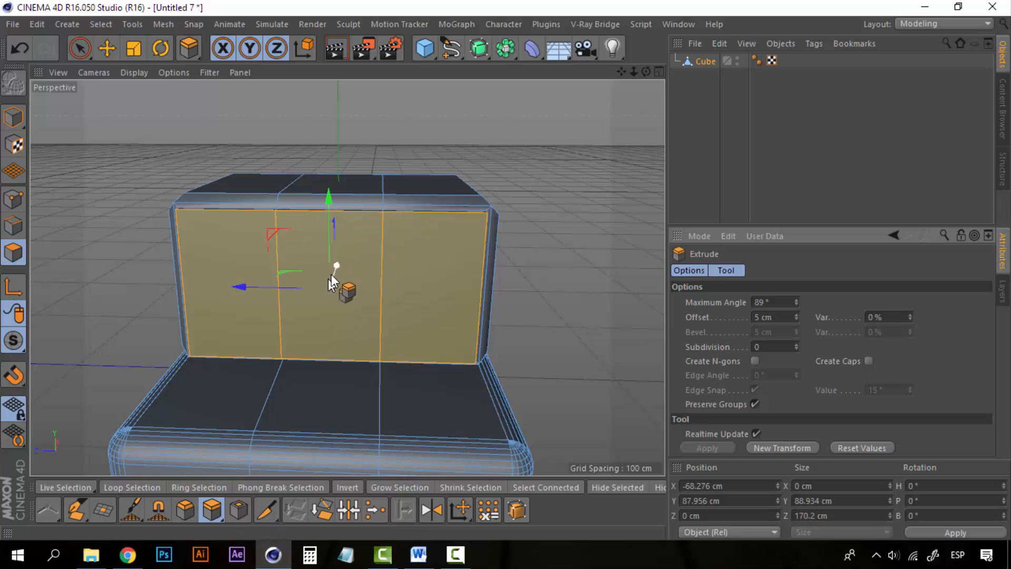
drag(337, 267, 342, 262)
click(693, 149)
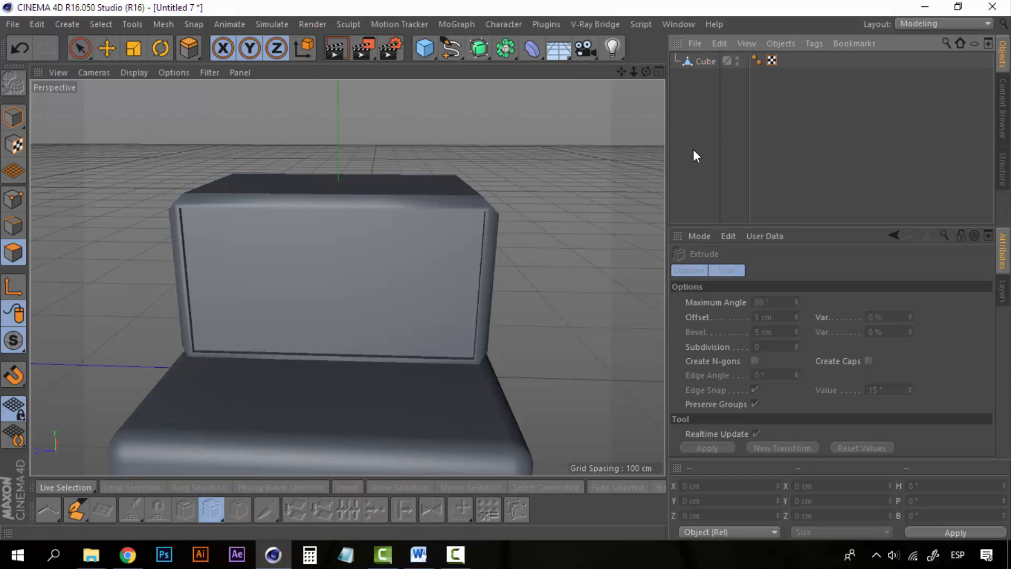
Select all recessed window polygons on the four sides of the cube's raised block with Live Selection.
alt+drag(431, 294, 344, 385)
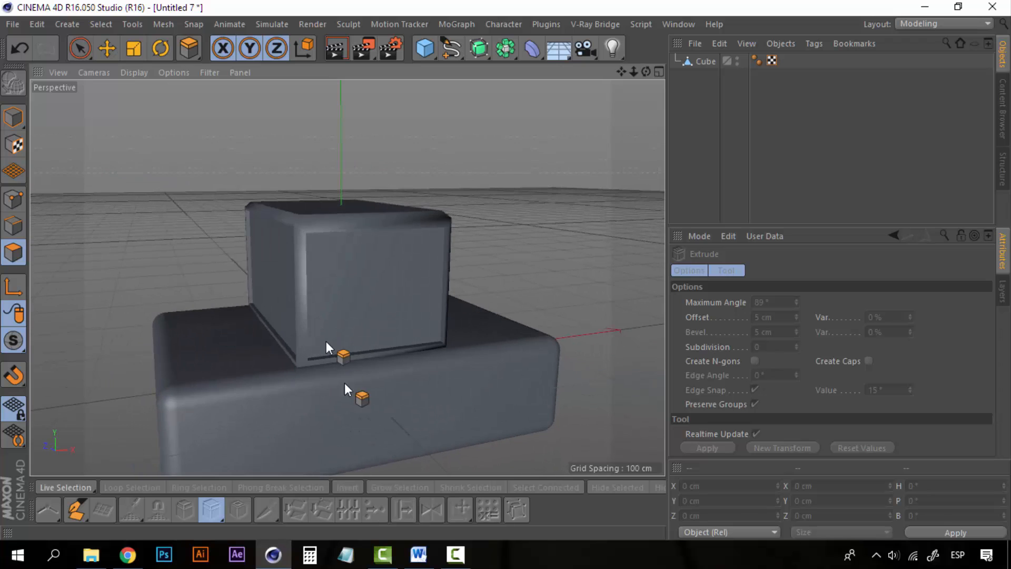
click(79, 49)
click(704, 60)
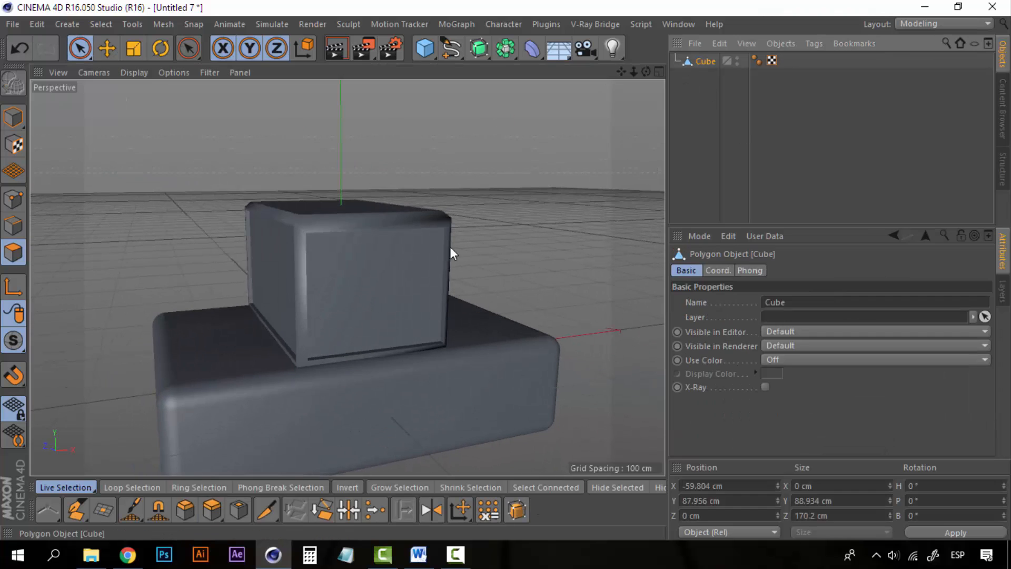
click(398, 278)
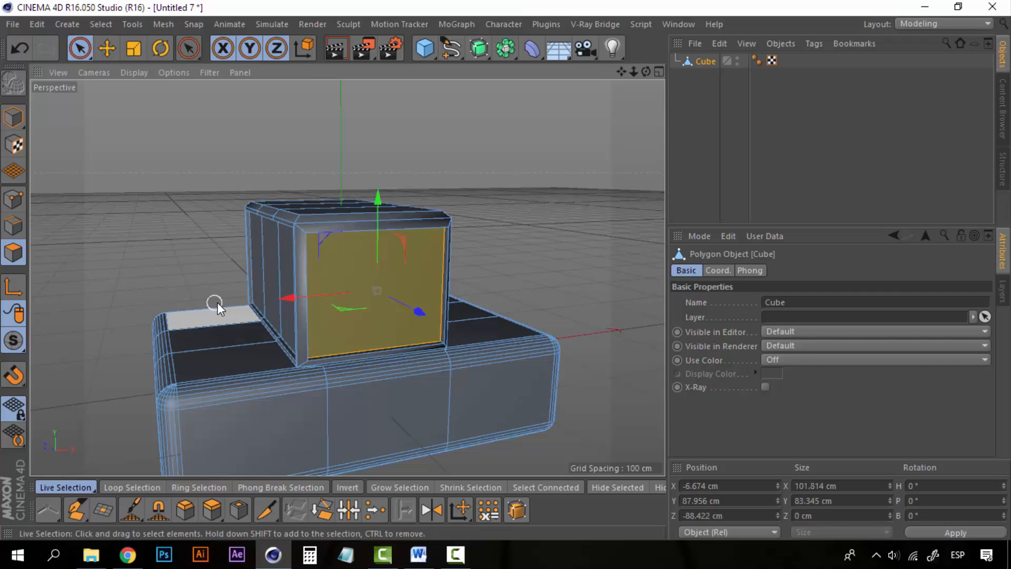
alt+drag(264, 295, 459, 297)
mouse_move(310, 334)
mouse_down()
mouse_move(154, 335)
mouse_move(152, 345)
mouse_move(447, 330)
mouse_move(615, 350)
mouse_move(514, 330)
mouse_up()
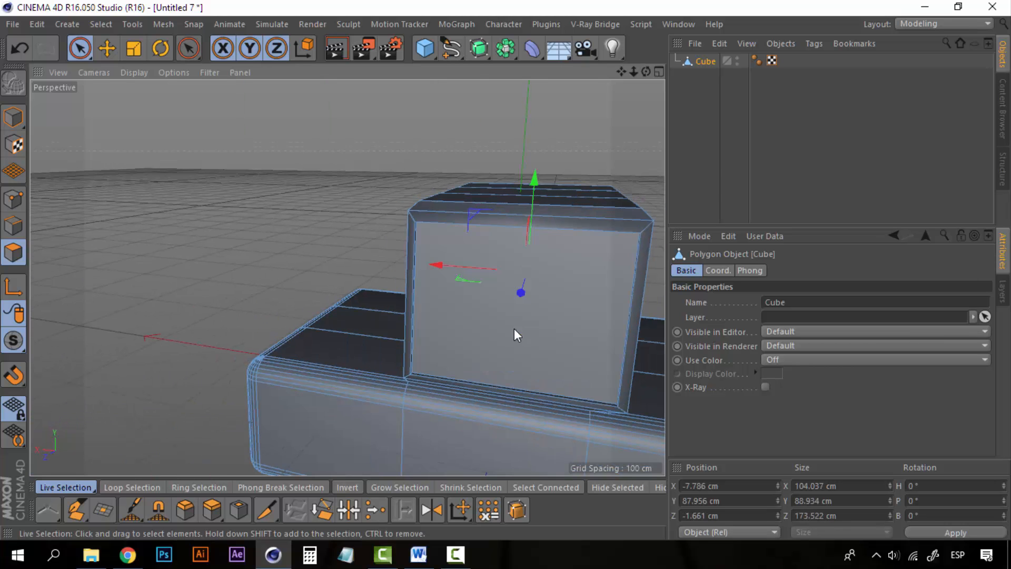
alt+drag(318, 309, 571, 312)
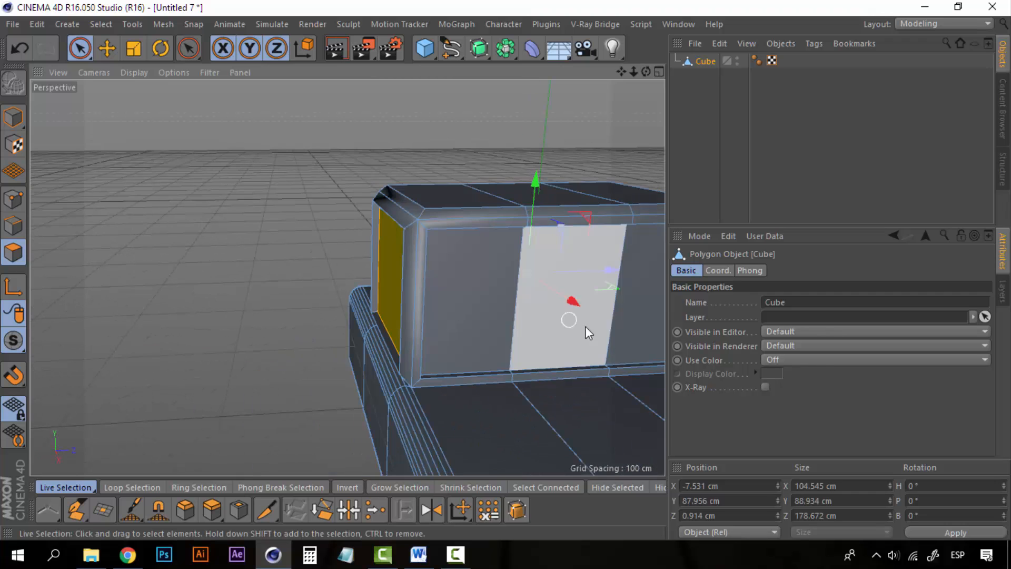
shift+click(636, 325)
shift+click(577, 323)
shift+click(488, 321)
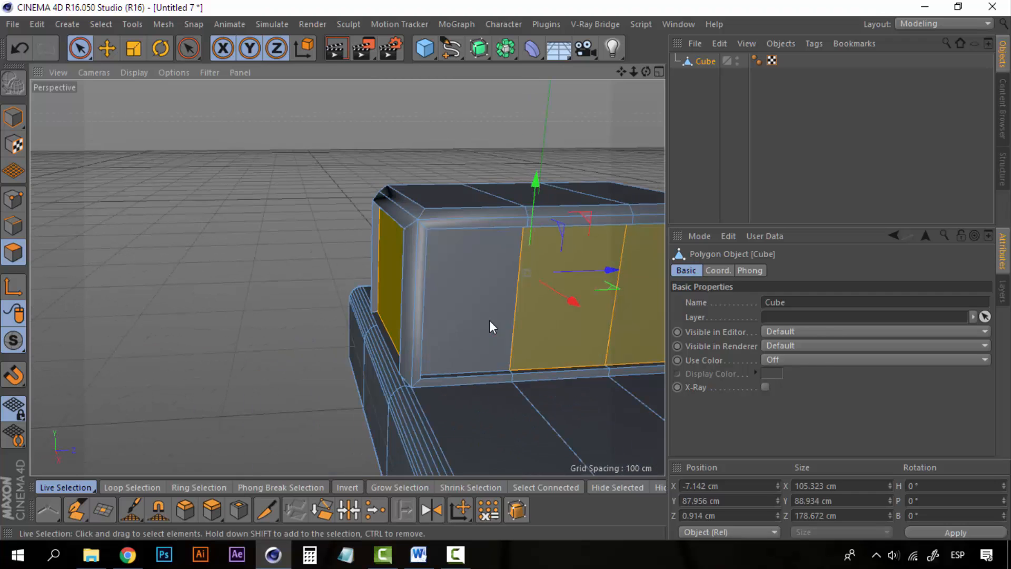
Store the selected window polygons as a polygon selection tag named "Car windows" and deselect the cube.
click(109, 26)
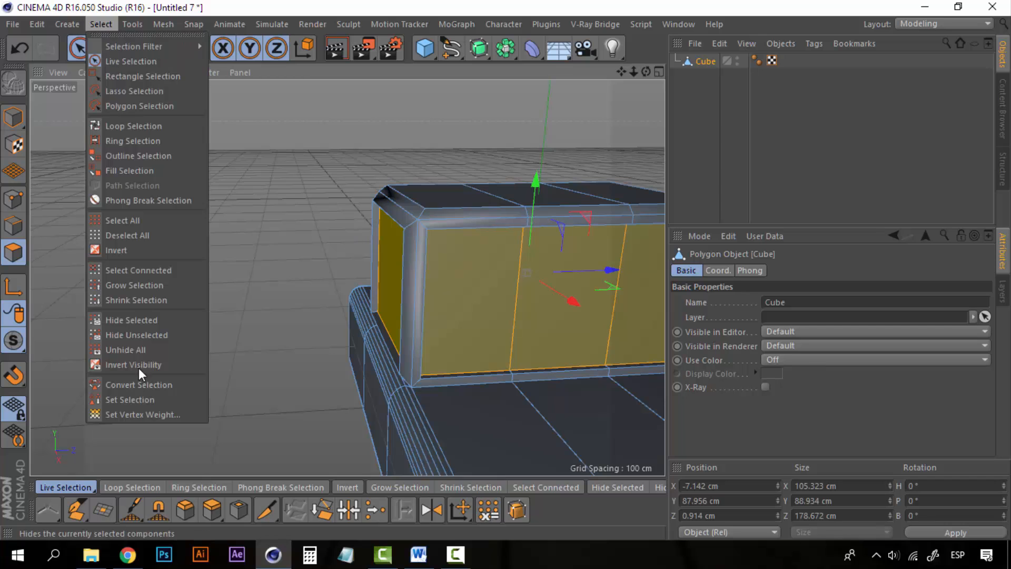
click(140, 397)
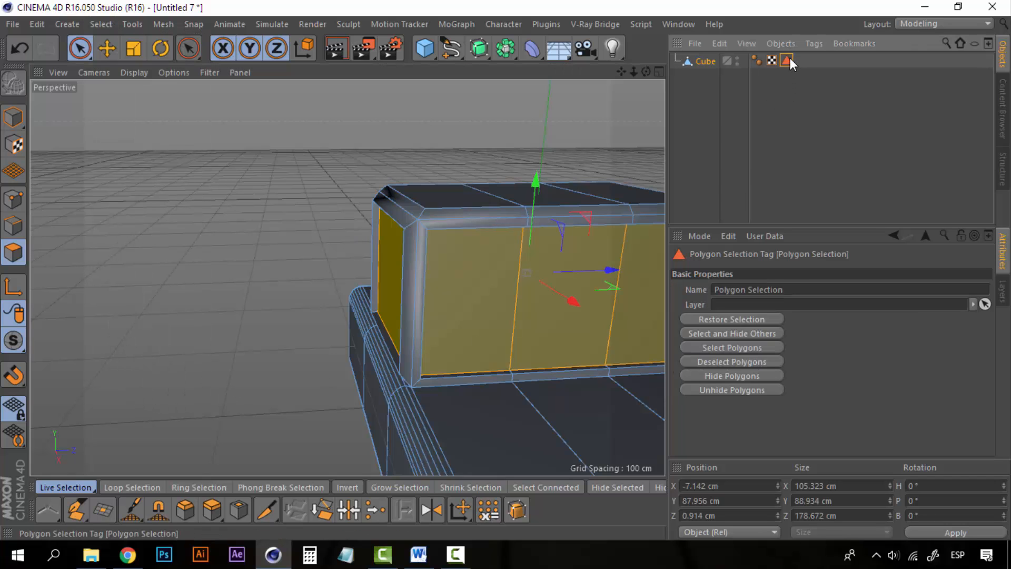
double_click(796, 289)
text(C)
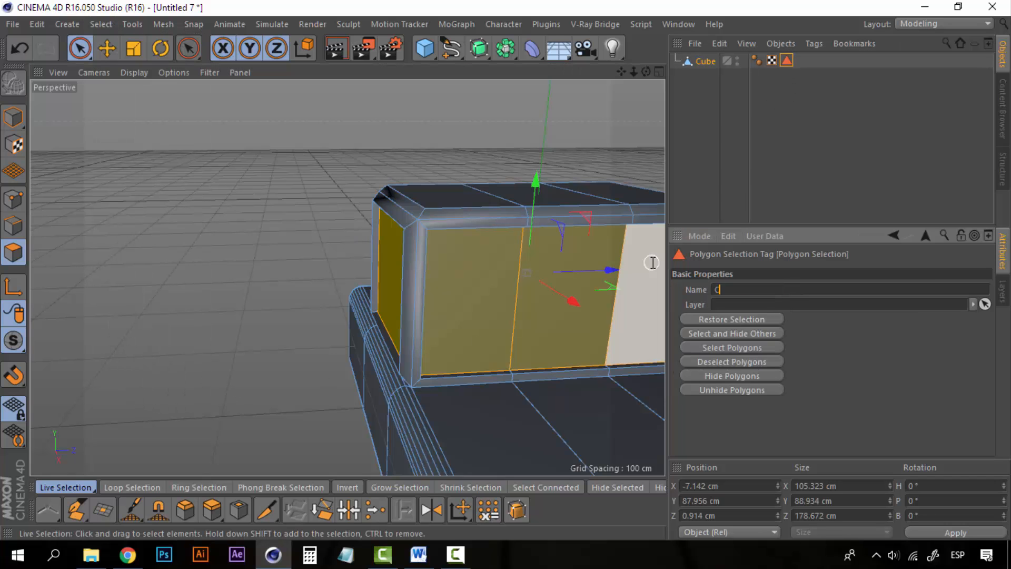
text(ar windows)
key(Return)
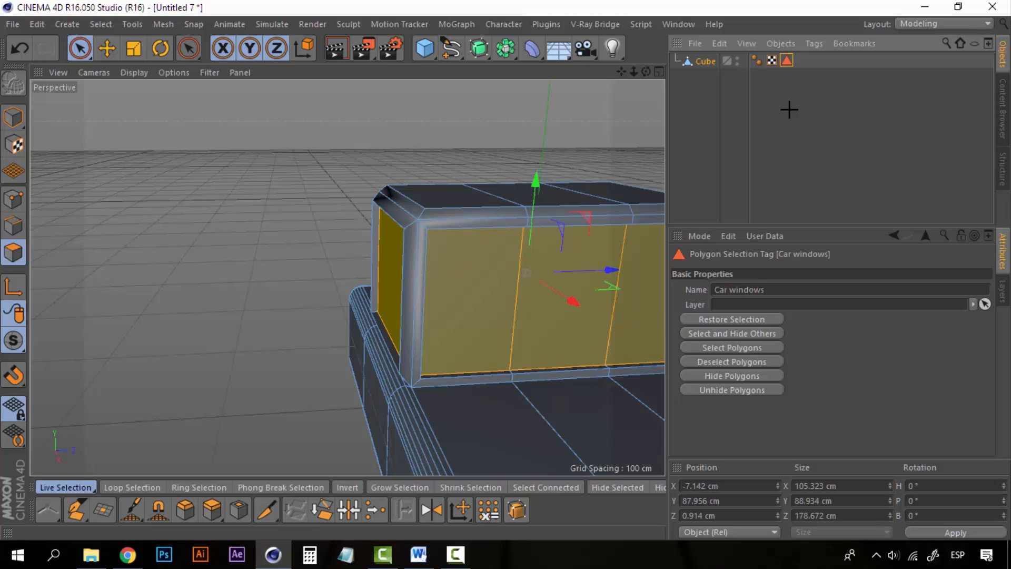
click(769, 104)
click(701, 62)
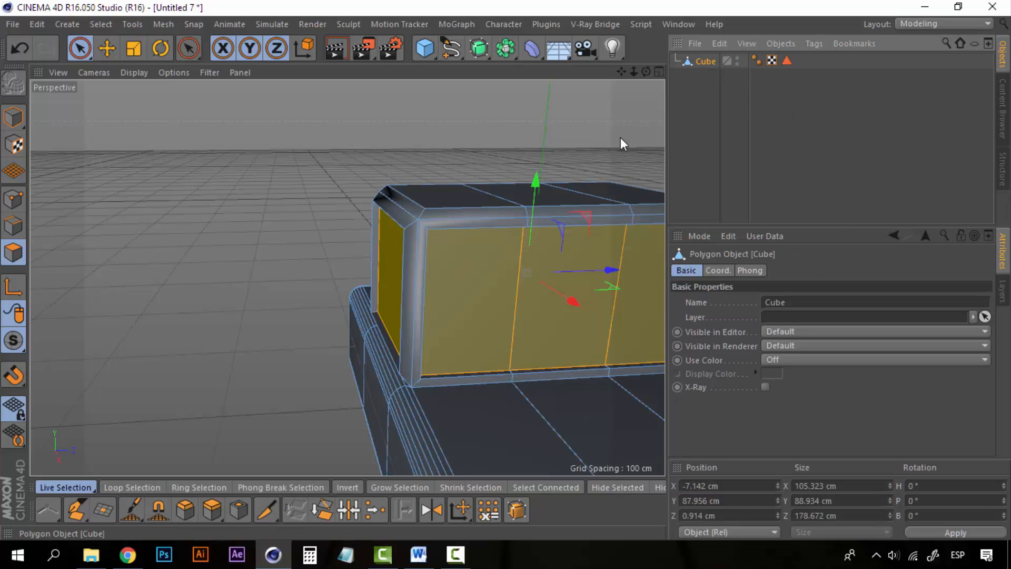
click(542, 152)
click(717, 92)
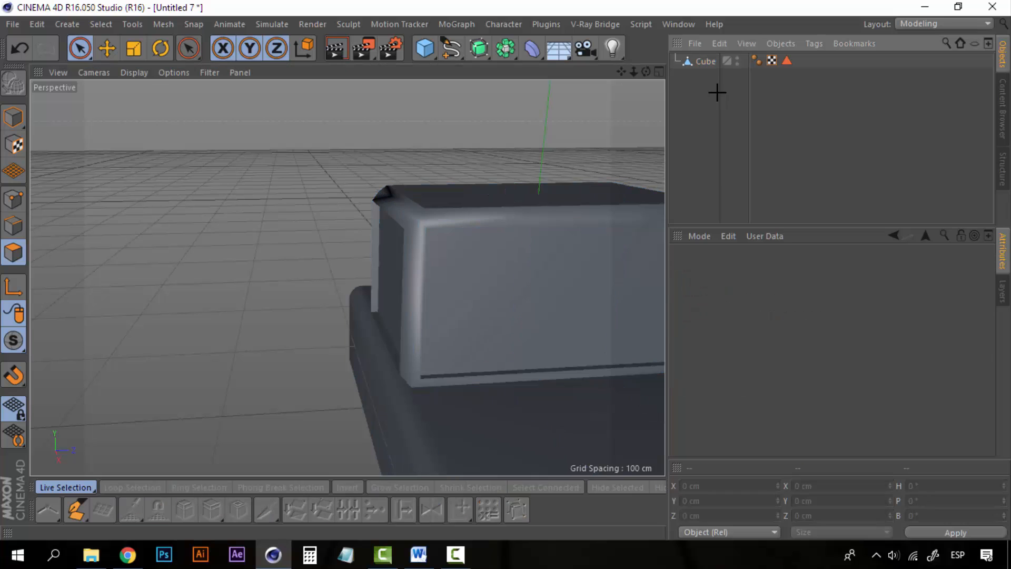
Select the three large top polygons of the lower body on the +X side of the cabin.
alt+drag(440, 261, 526, 248)
alt+drag(531, 350, 304, 333)
click(304, 333)
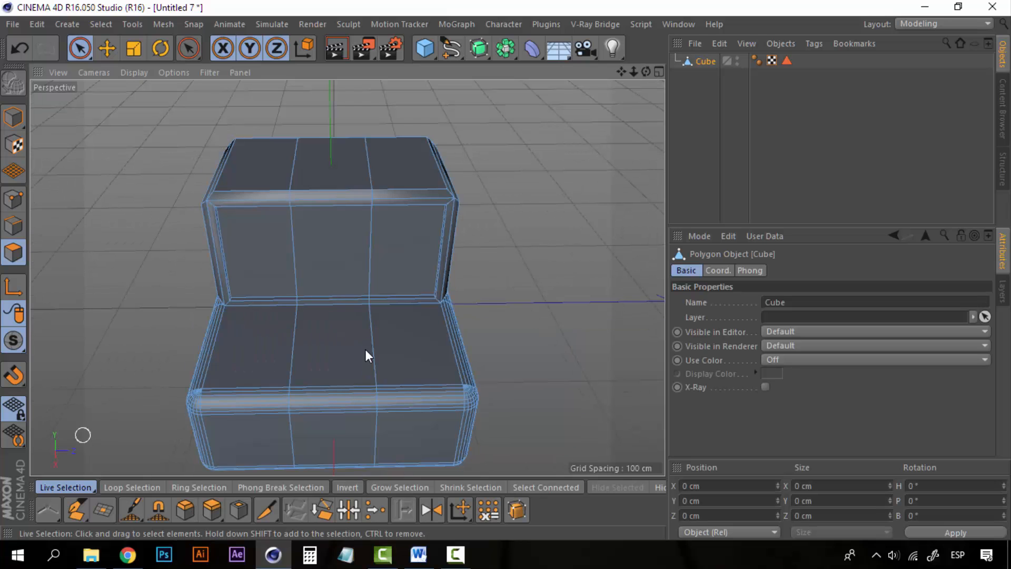
click(405, 340)
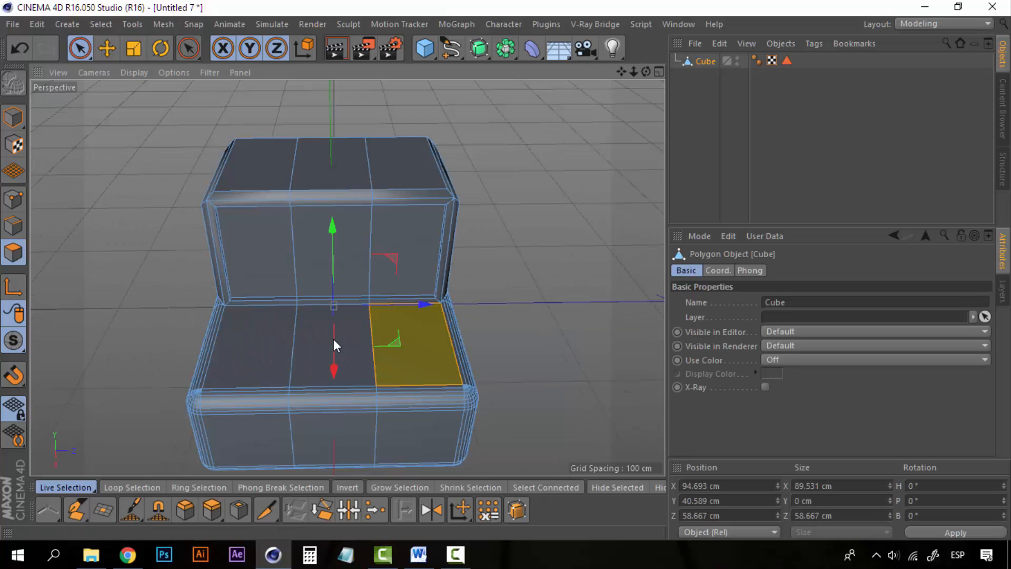
shift+click(281, 364)
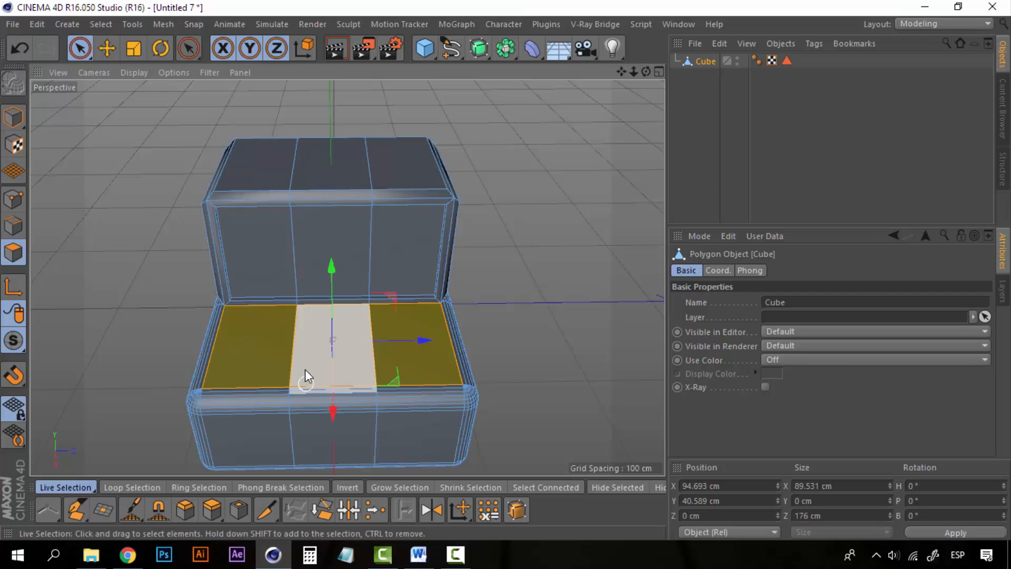
shift+click(305, 369)
Inset the selected +X top polygons twice with Extrude Inner, by about 3.7 cm and 2.7 cm.
alt+drag(303, 370, 242, 511)
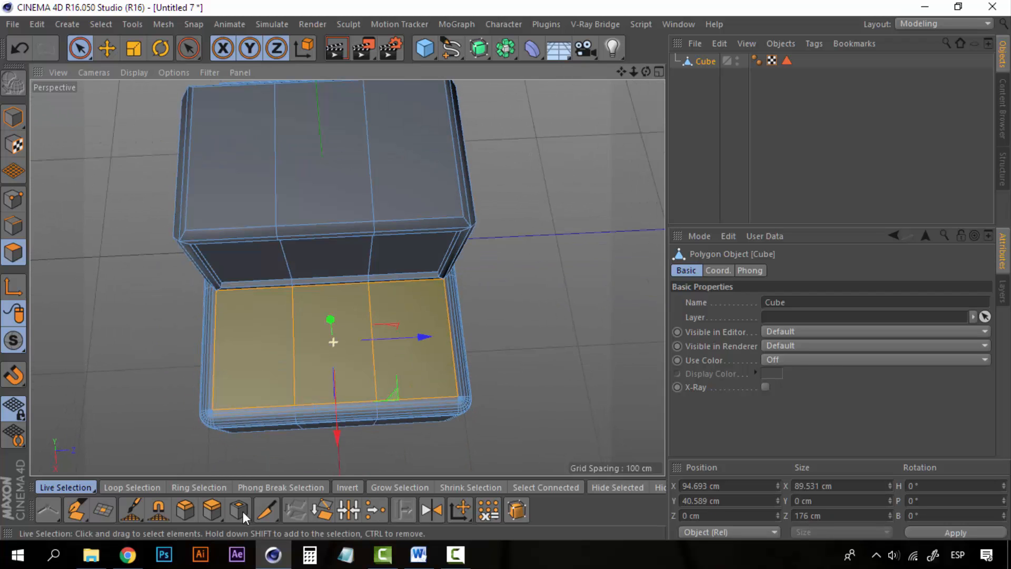
click(239, 510)
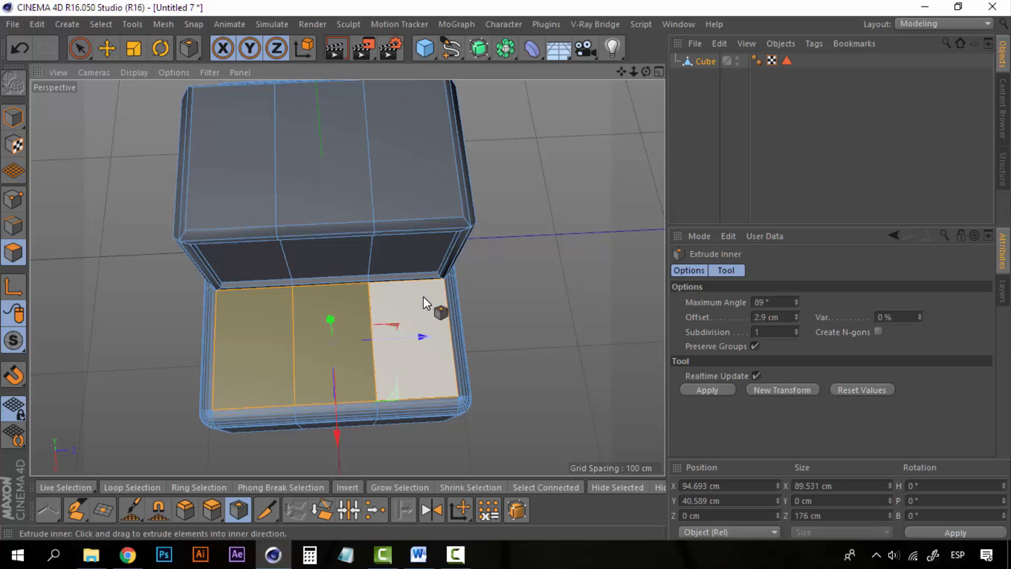
drag(424, 296, 427, 296)
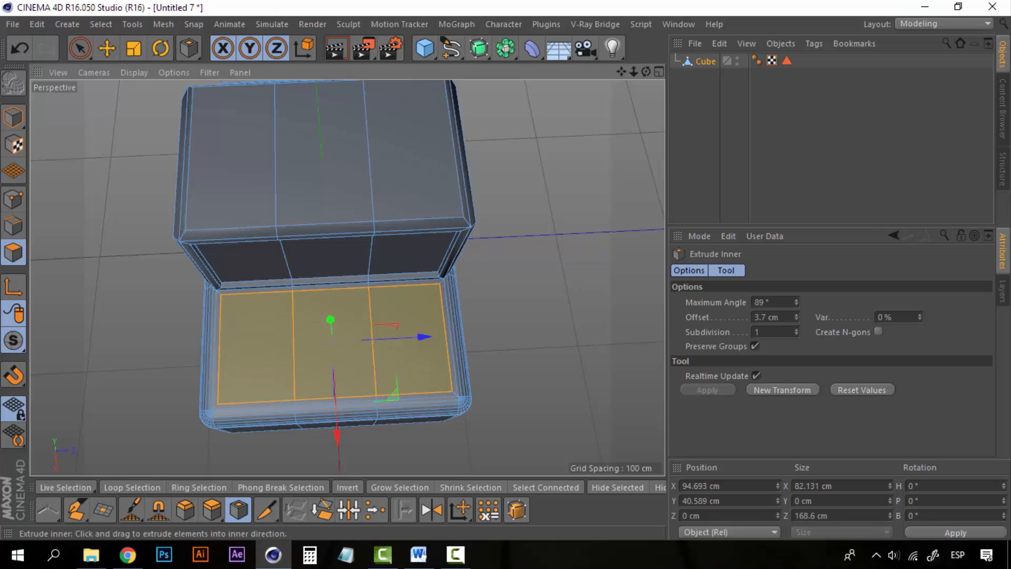
drag(423, 296, 428, 295)
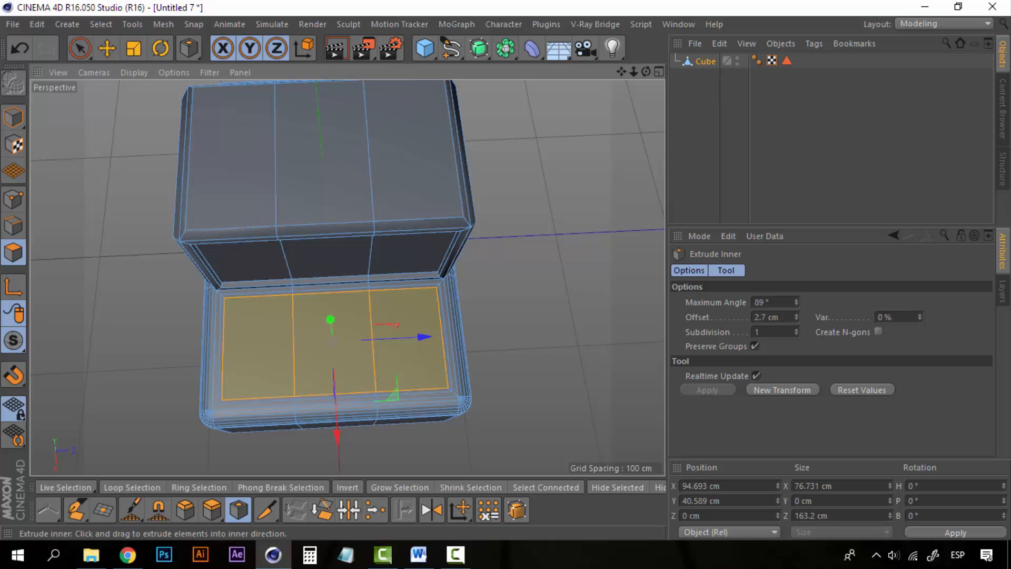
Select the narrow border of polygons between the two +X insets with Ring Selection.
scroll(274, 344, up, 4)
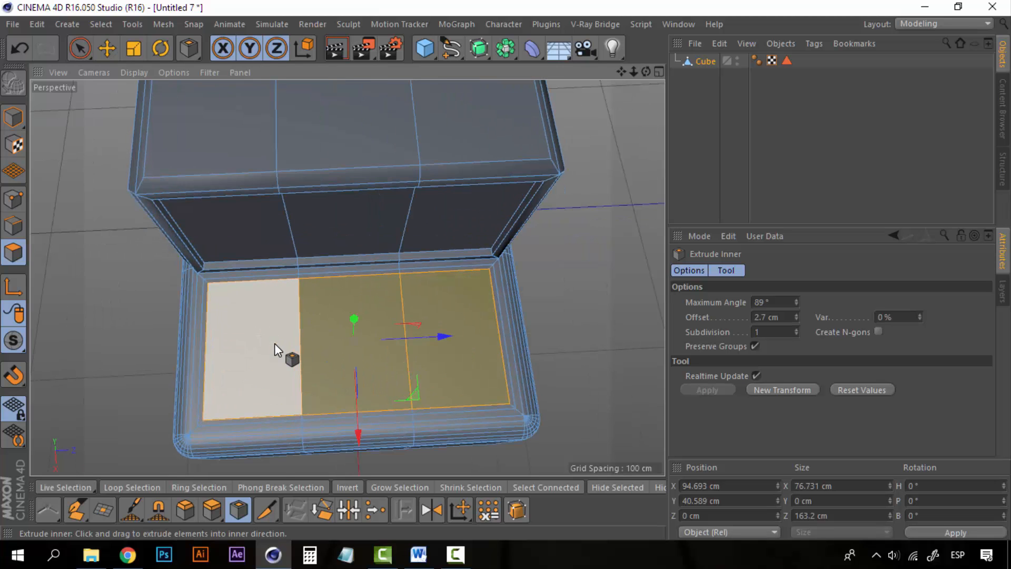
shift+click(274, 343)
click(101, 23)
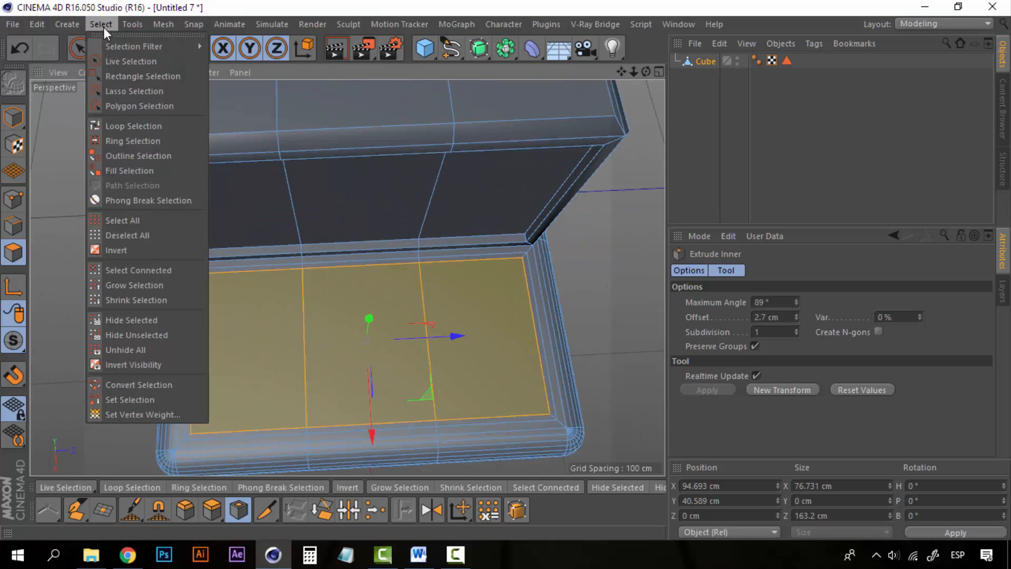
click(125, 140)
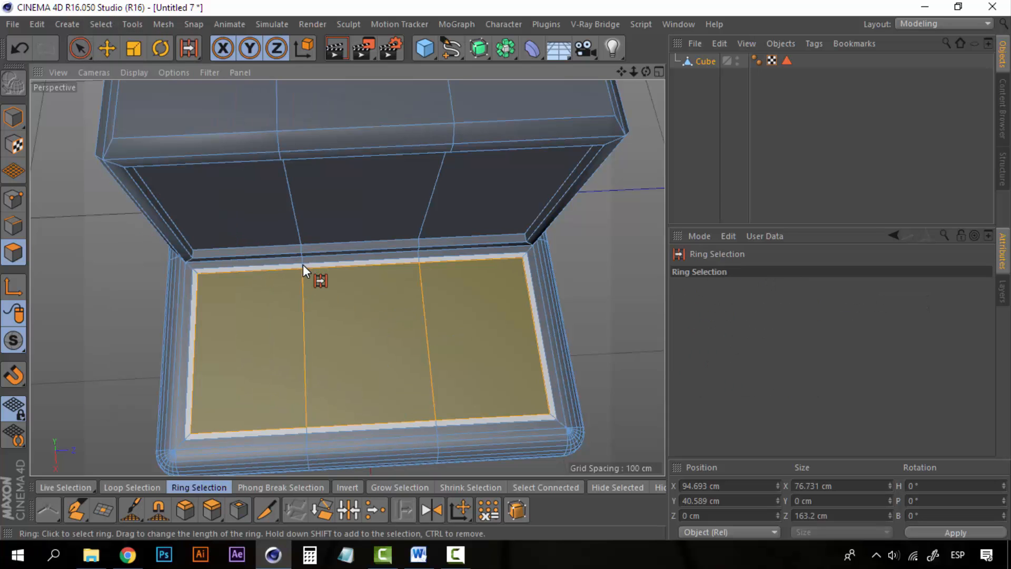
click(302, 264)
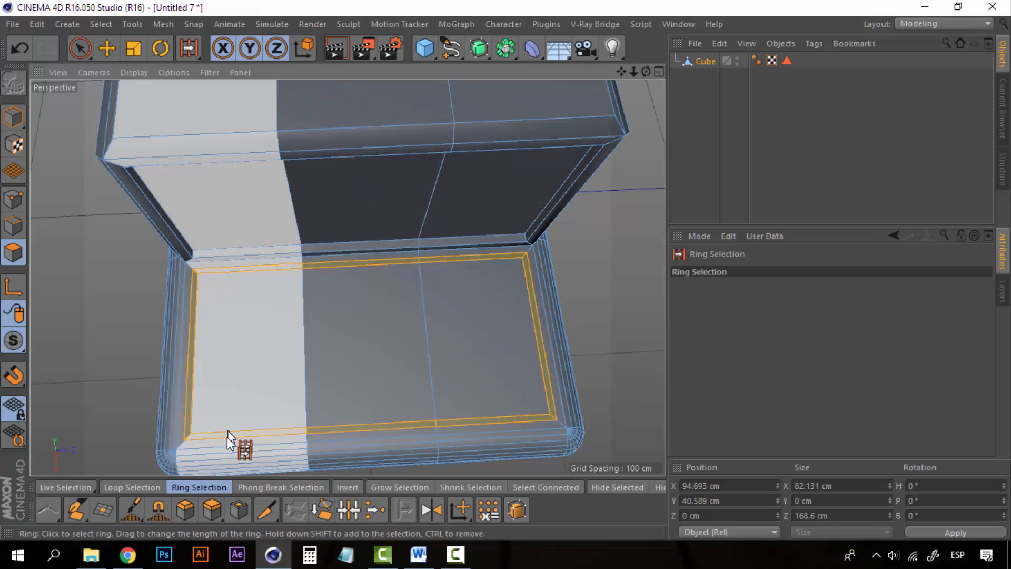
Extrude the +X border ring with a 5 cm offset, lower it to about Y 35.4 cm as a groove, and deselect the cube.
click(210, 514)
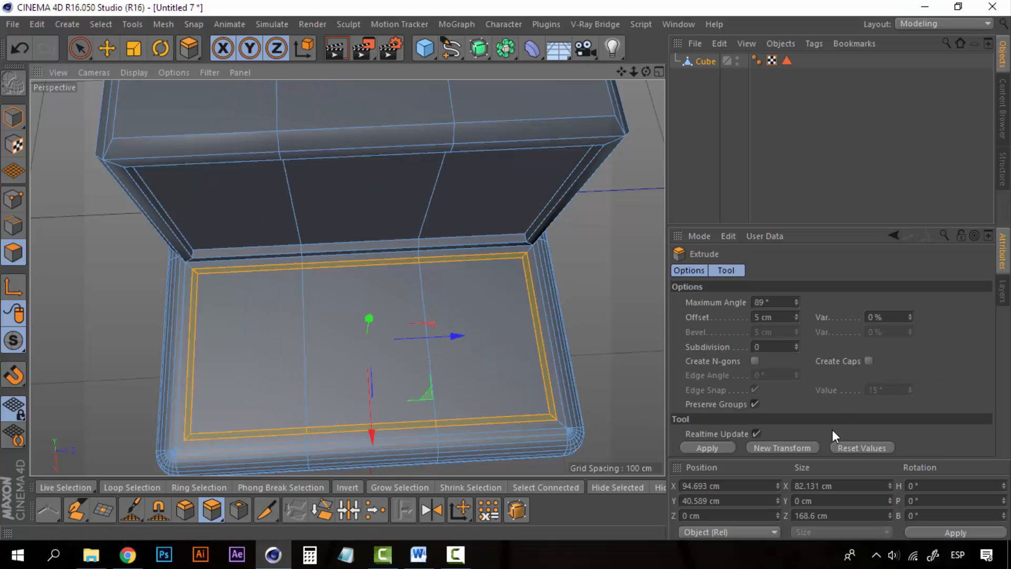
click(711, 447)
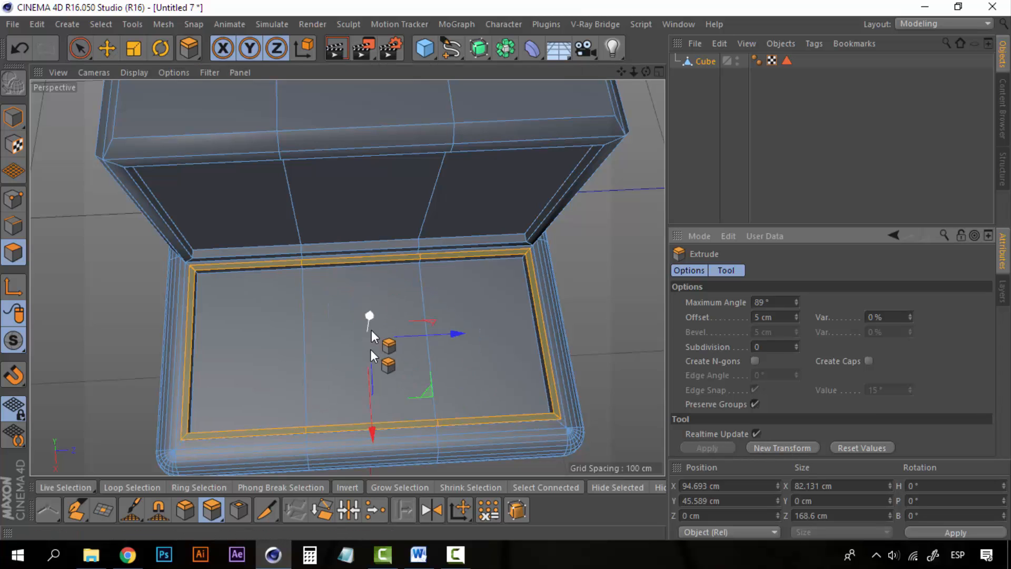
drag(369, 315, 427, 284)
click(711, 79)
scroll(405, 258, down, 5)
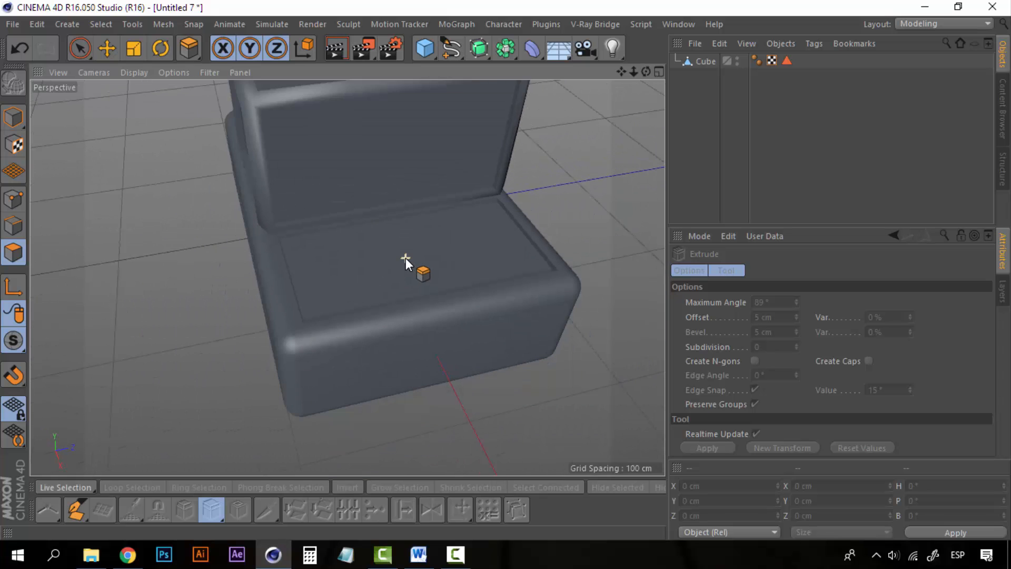
Select the three top polygons on the body's -X side and inset them twice with Extrude Inner, by about 3.3 cm and 4.1 cm.
alt+drag(299, 226, 396, 242)
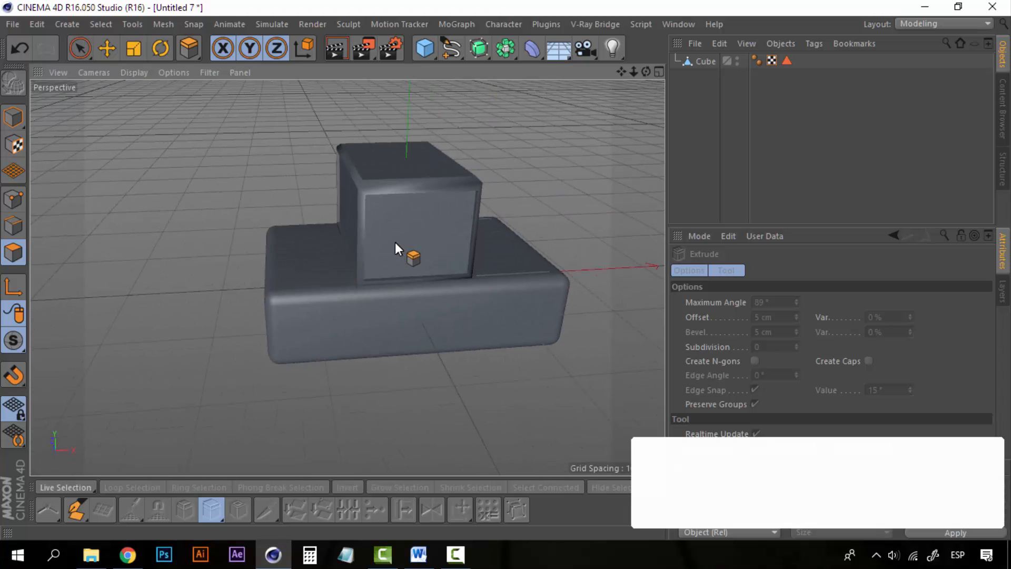
click(692, 63)
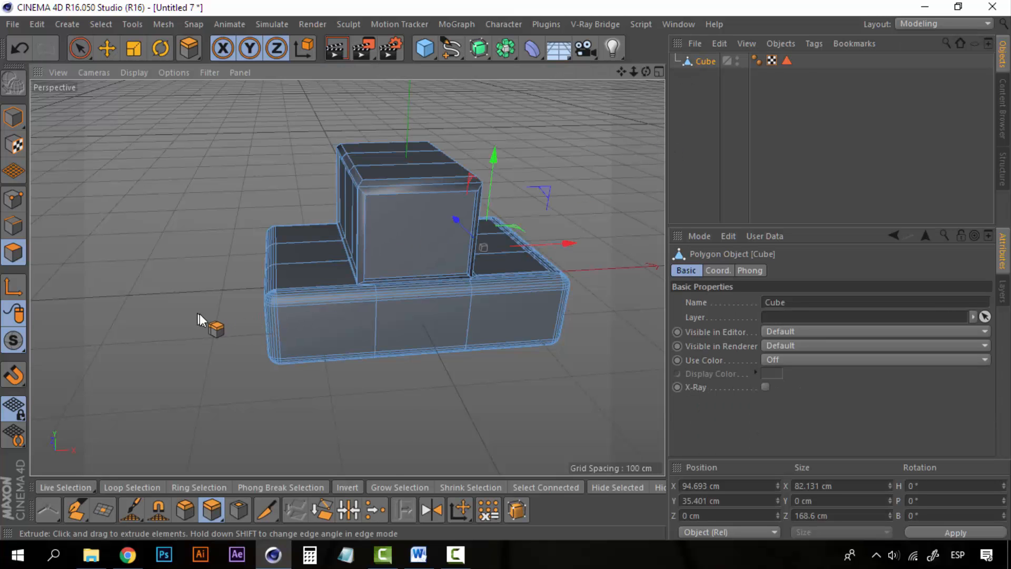
alt+drag(206, 319, 302, 388)
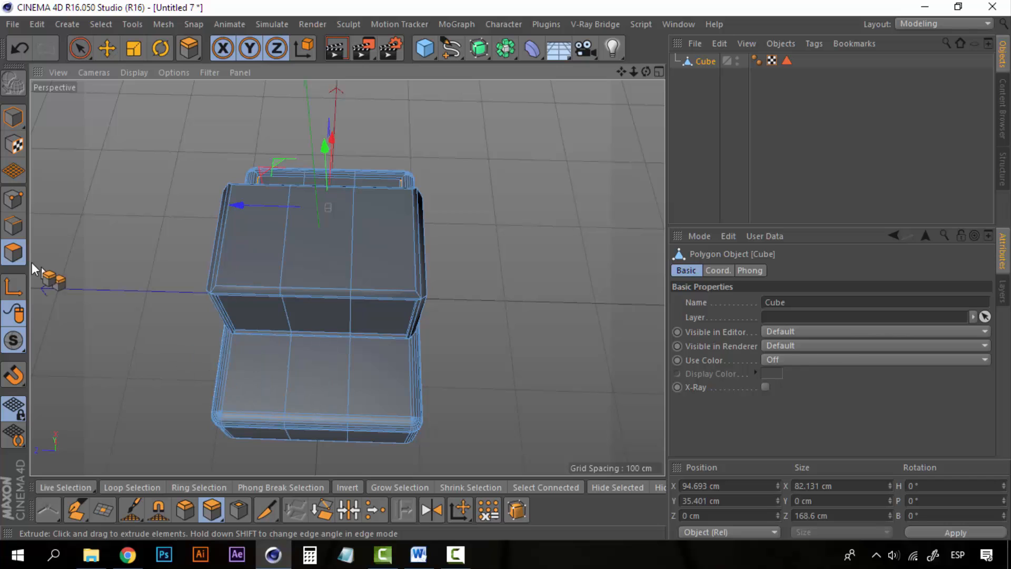
click(238, 509)
click(404, 375)
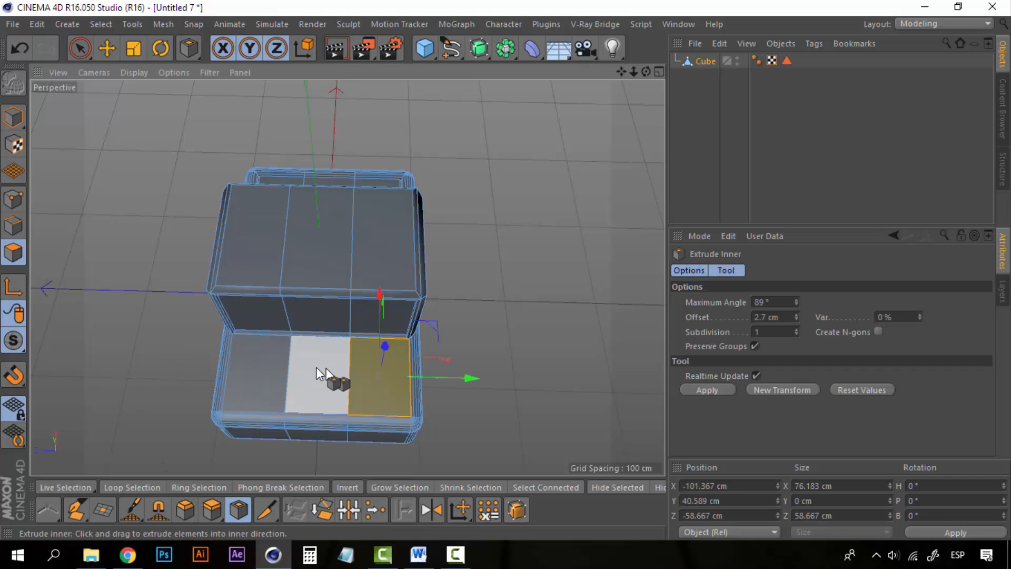
shift+click(295, 368)
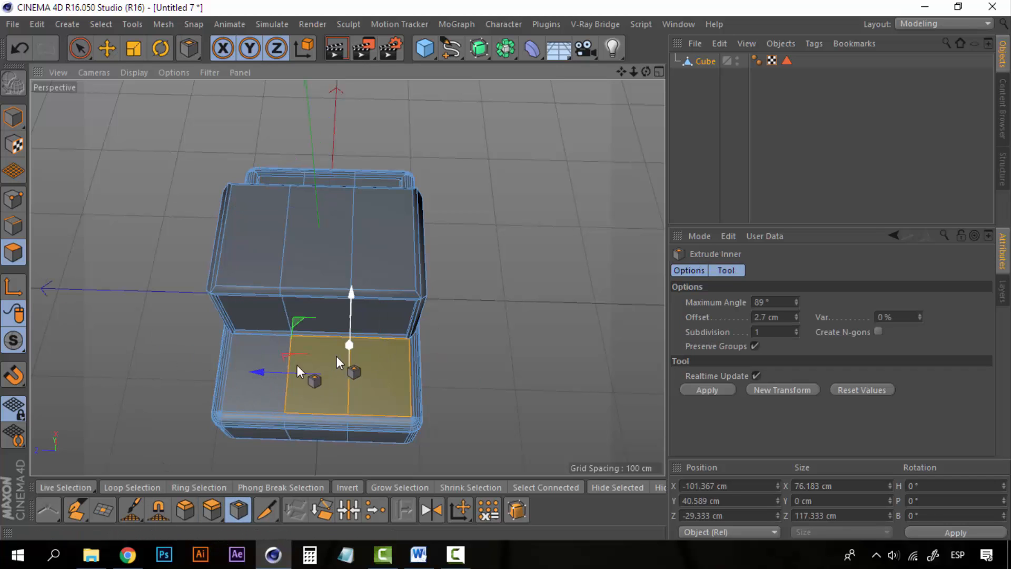
shift+click(241, 361)
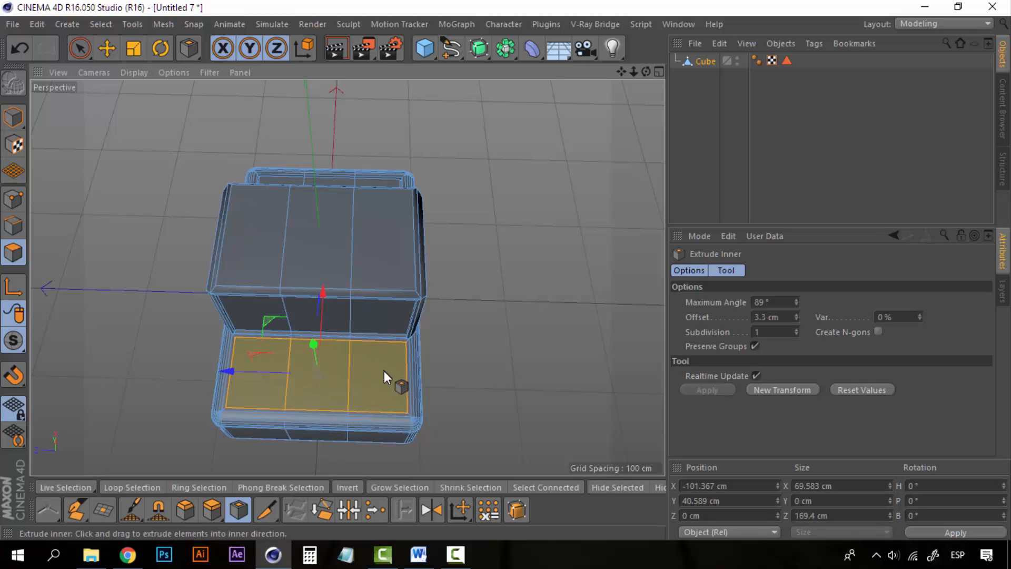
scroll(363, 393, up, 2)
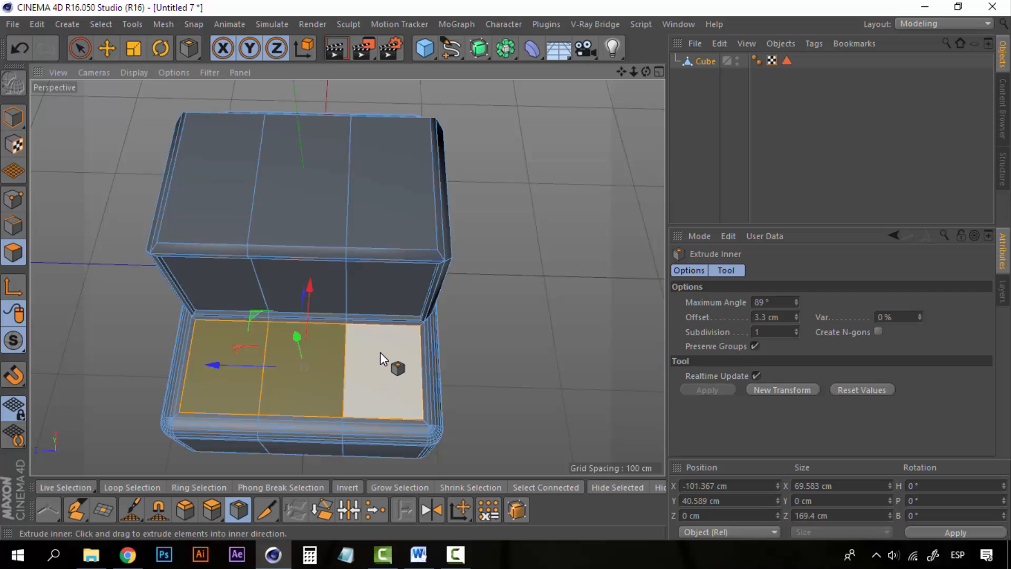
drag(380, 353, 403, 353)
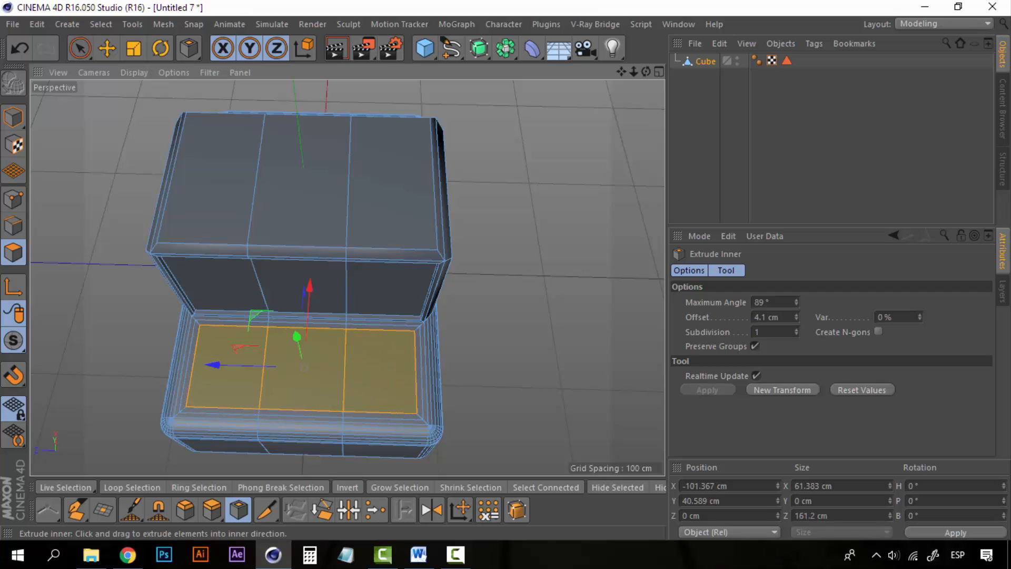
Select the narrow polygon border between the two -X insets with Ring Selection.
click(102, 21)
click(122, 140)
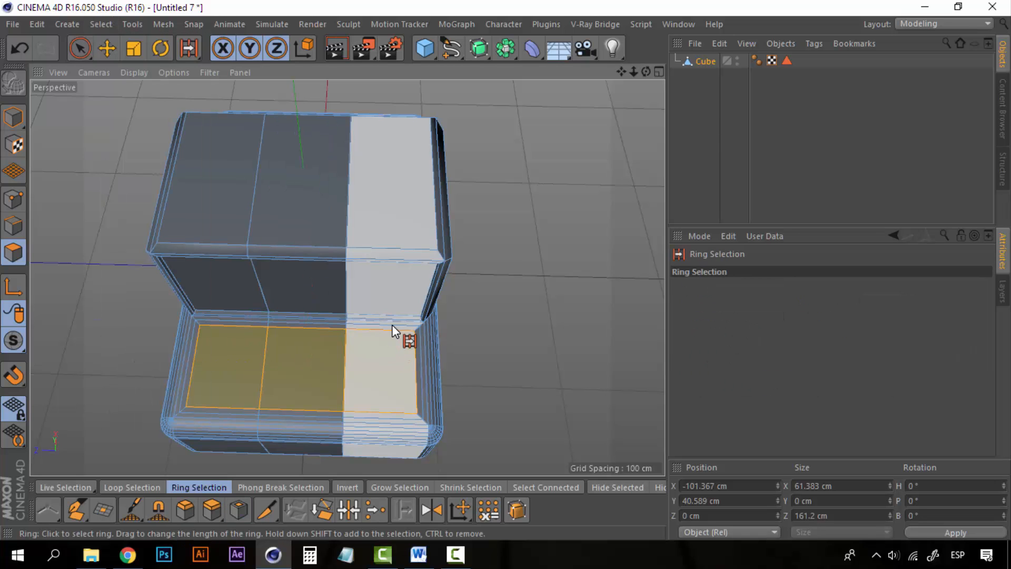
click(347, 328)
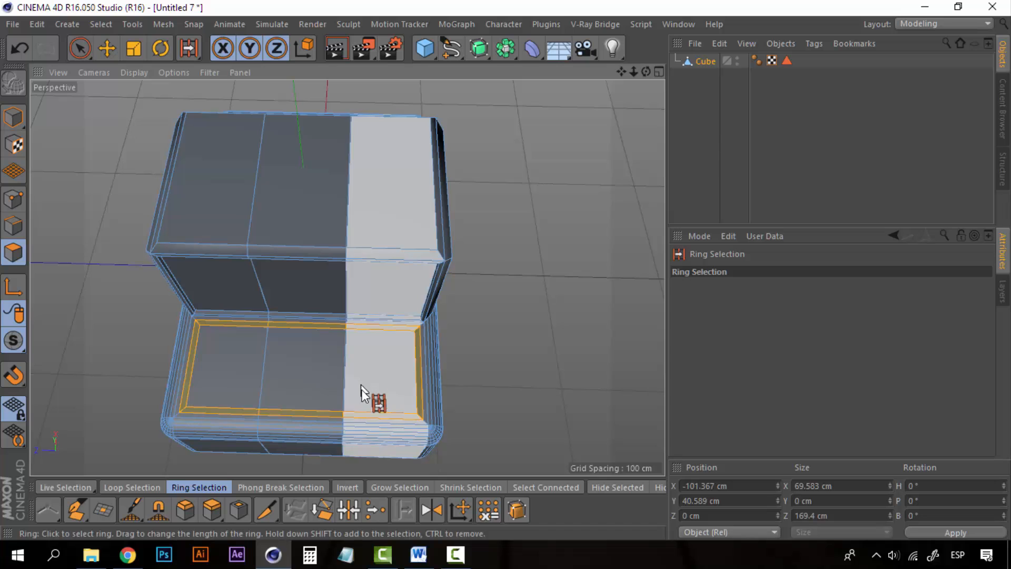
Extrude the -X border ring with a 5 cm offset, lower it into the body as a groove, and deselect the cube.
click(213, 510)
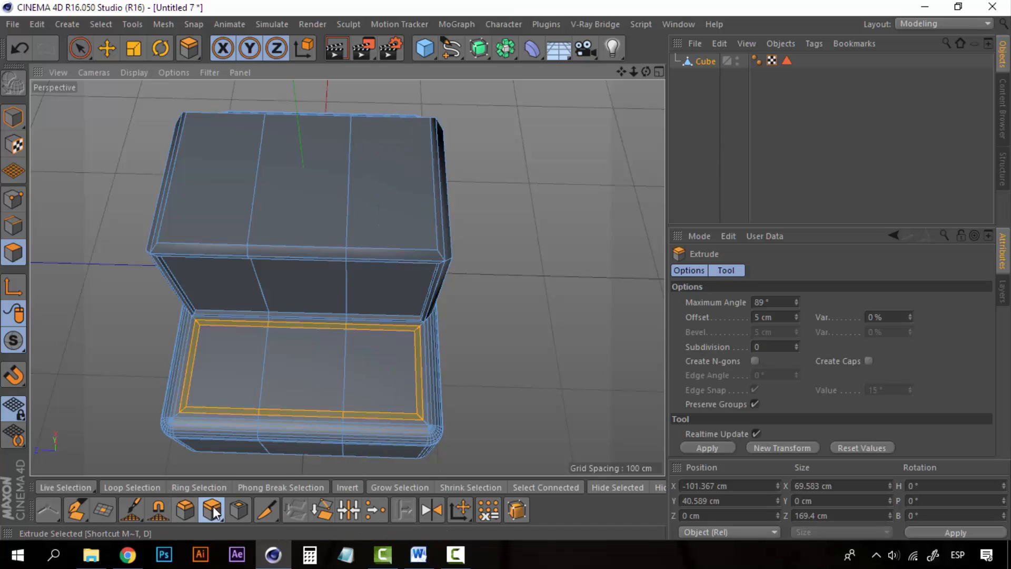
click(798, 448)
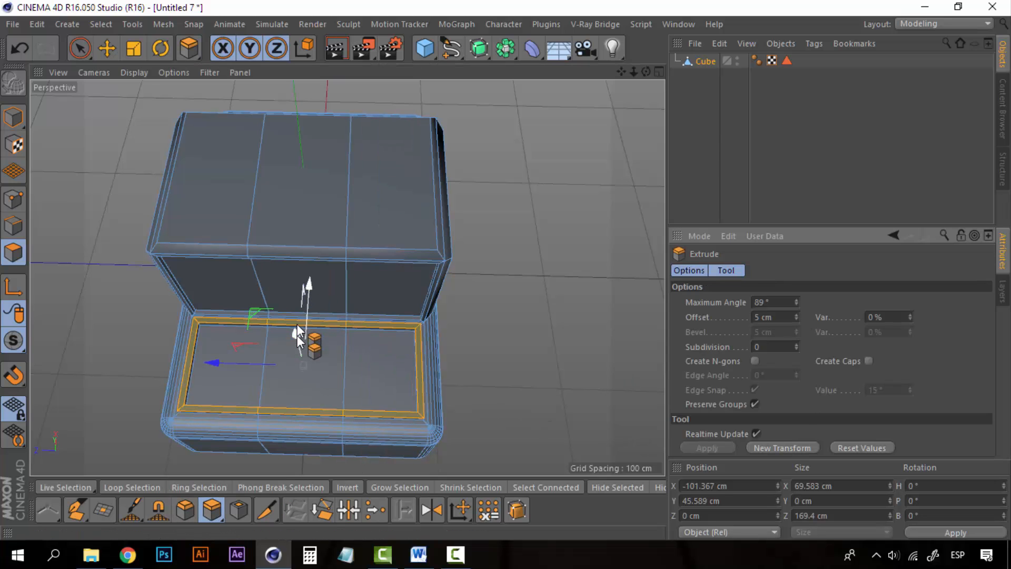
drag(297, 337, 296, 343)
click(715, 105)
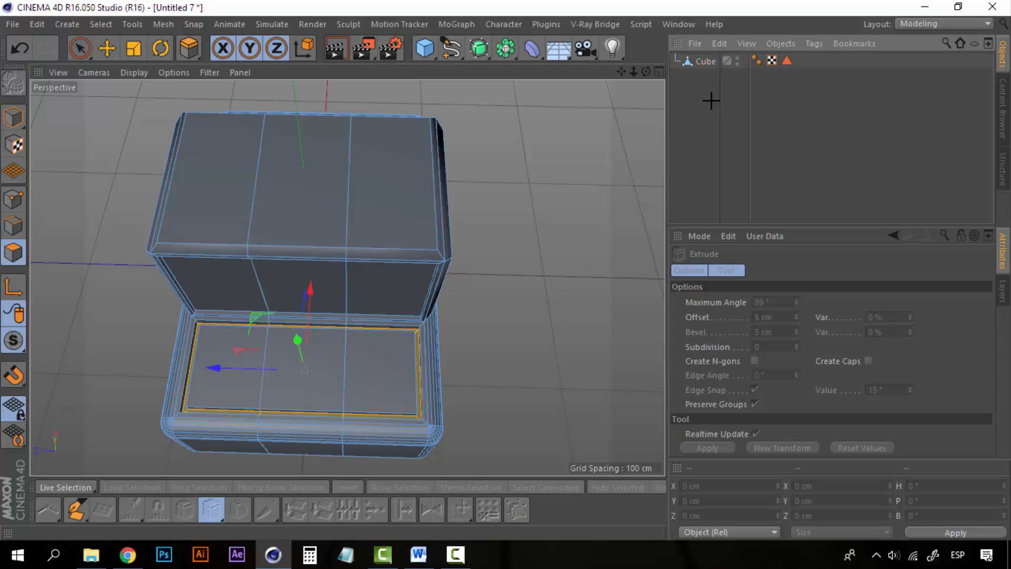
Add a cylinder primitive to the scene and set its orientation to -X.
alt+drag(324, 242, 251, 188)
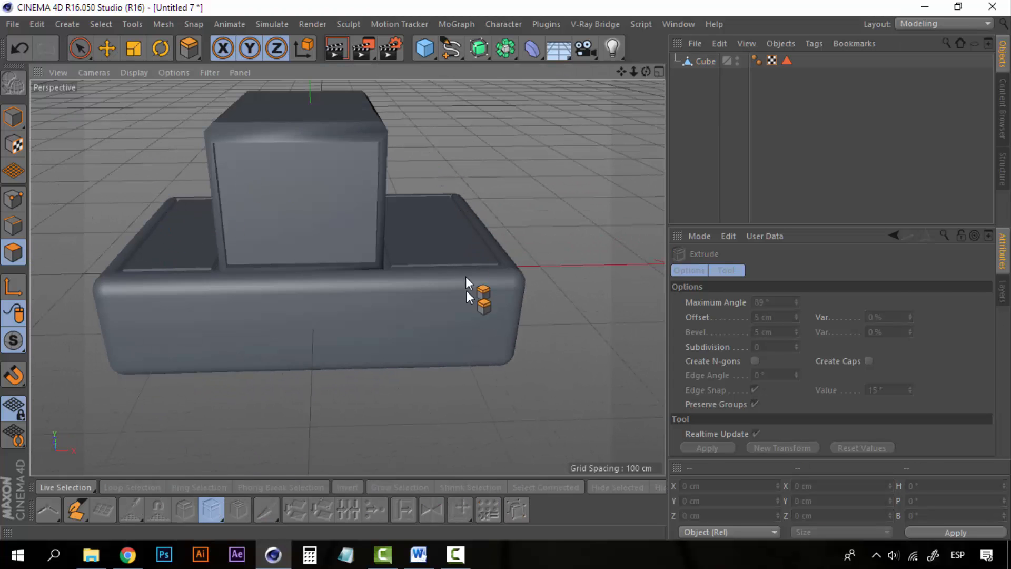
alt+drag(449, 281, 294, 256)
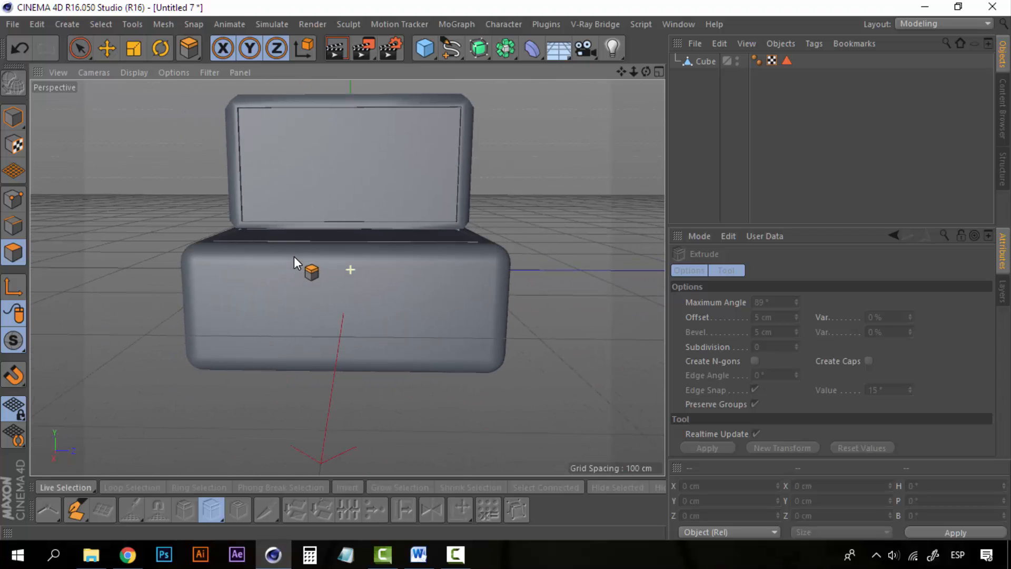
click(424, 48)
click(731, 77)
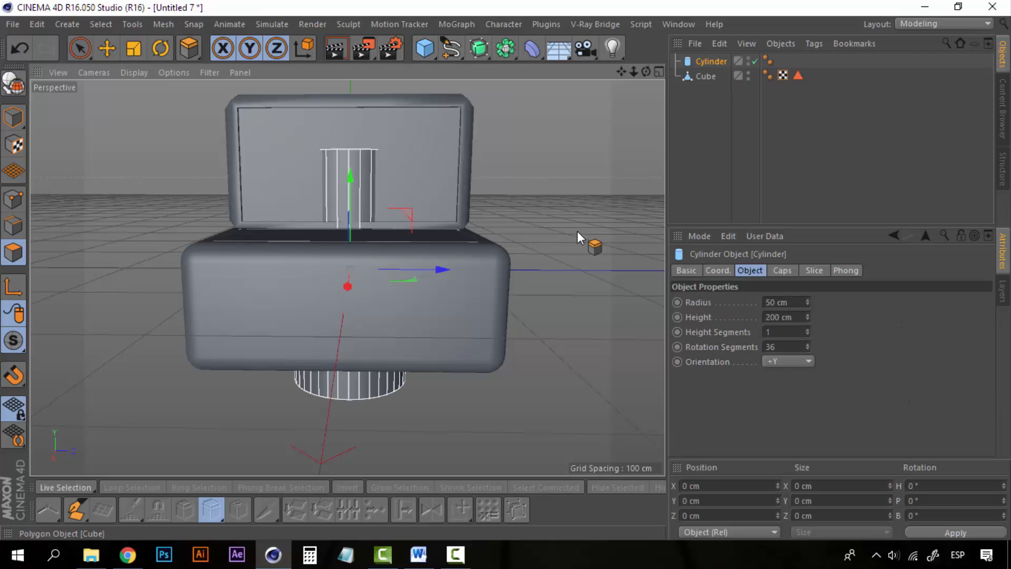
click(808, 361)
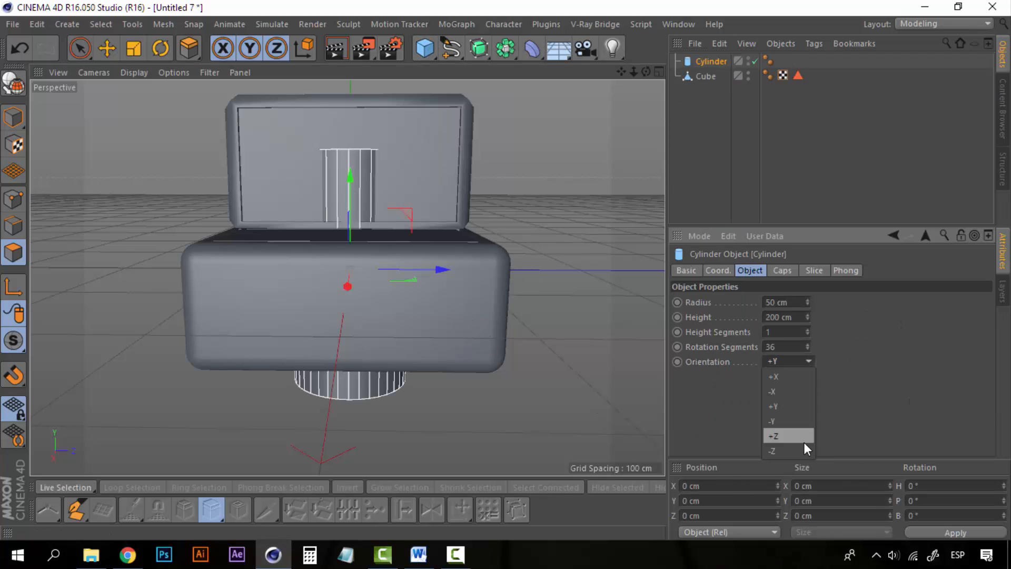
click(795, 393)
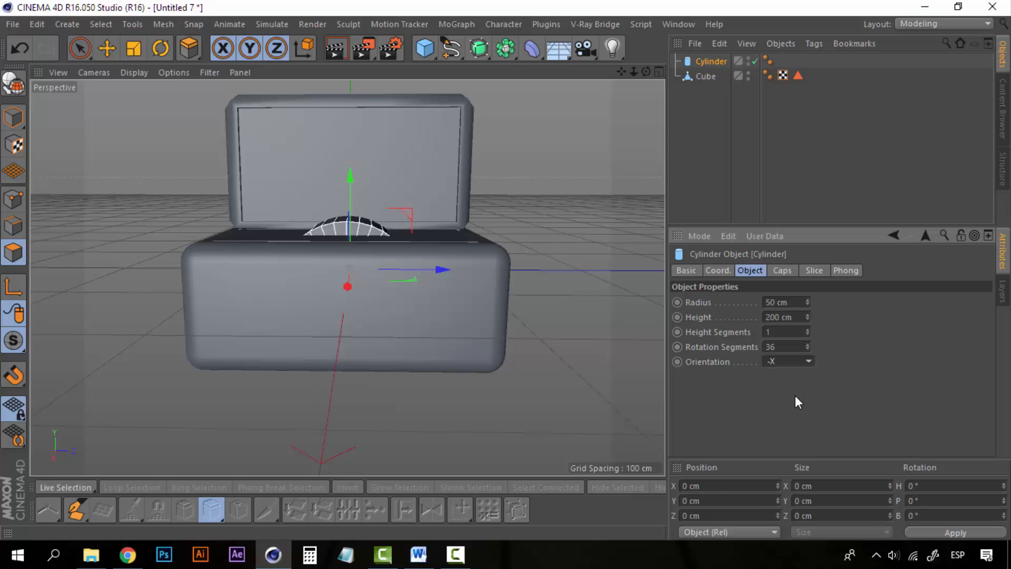
Move the cylinder about 100 cm along +X out of the car's end and reduce its radius to 5 cm.
key(e)
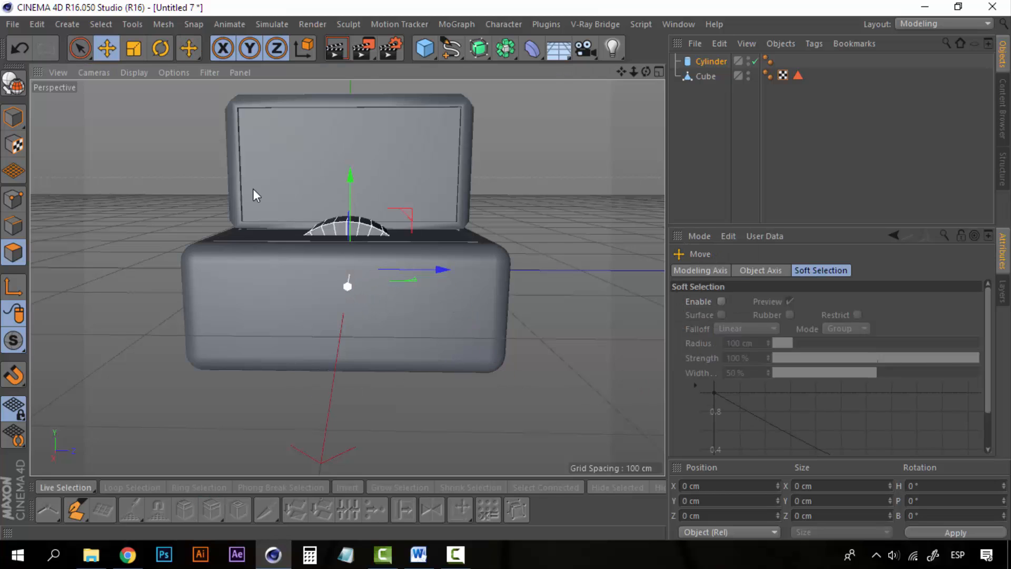
drag(349, 290, 327, 314)
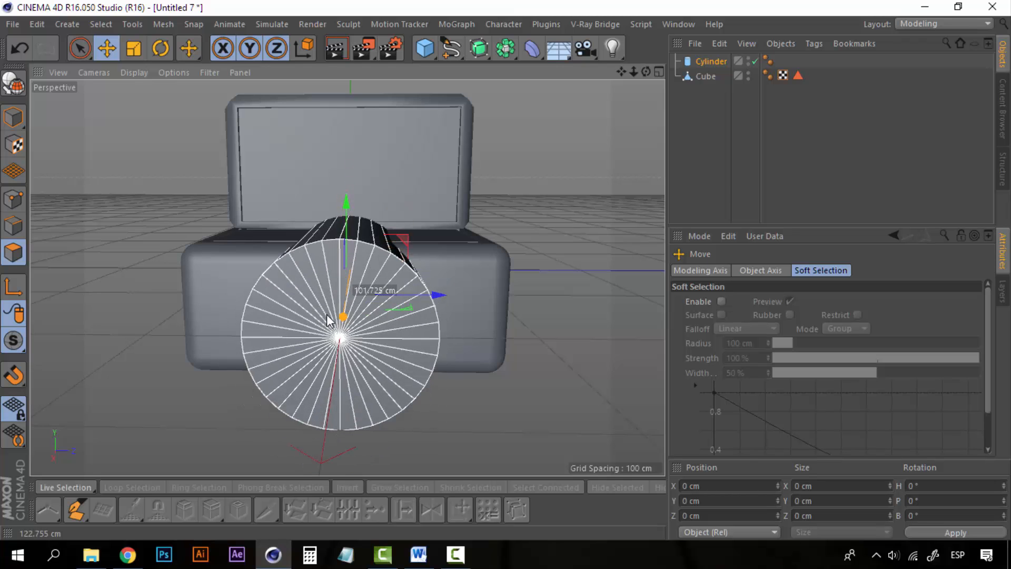
click(706, 61)
drag(807, 302, 807, 376)
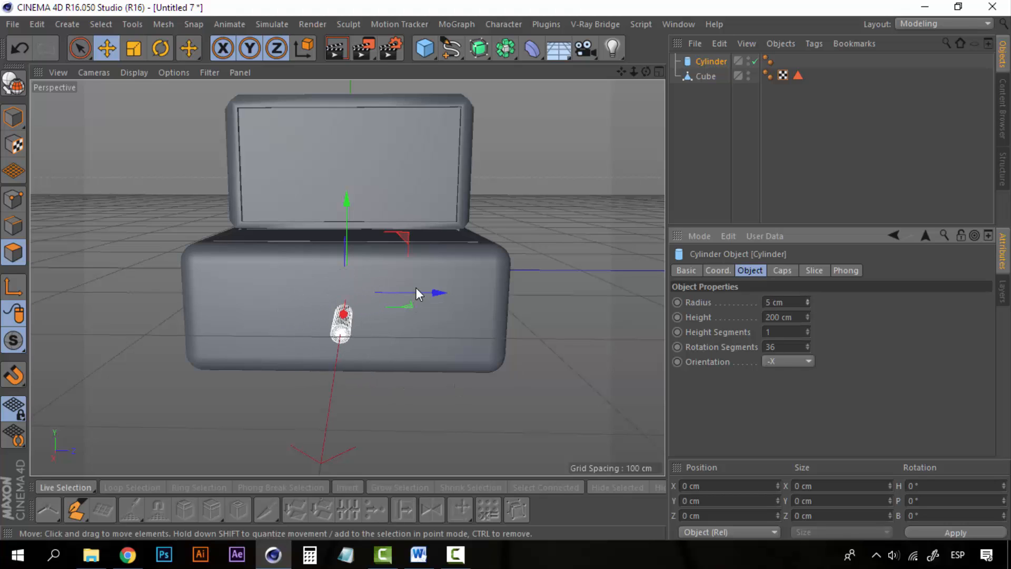
Move the cylinder along -Z toward one side of the car's end face and set its radius to 10 cm.
drag(435, 293, 265, 303)
double_click(779, 302)
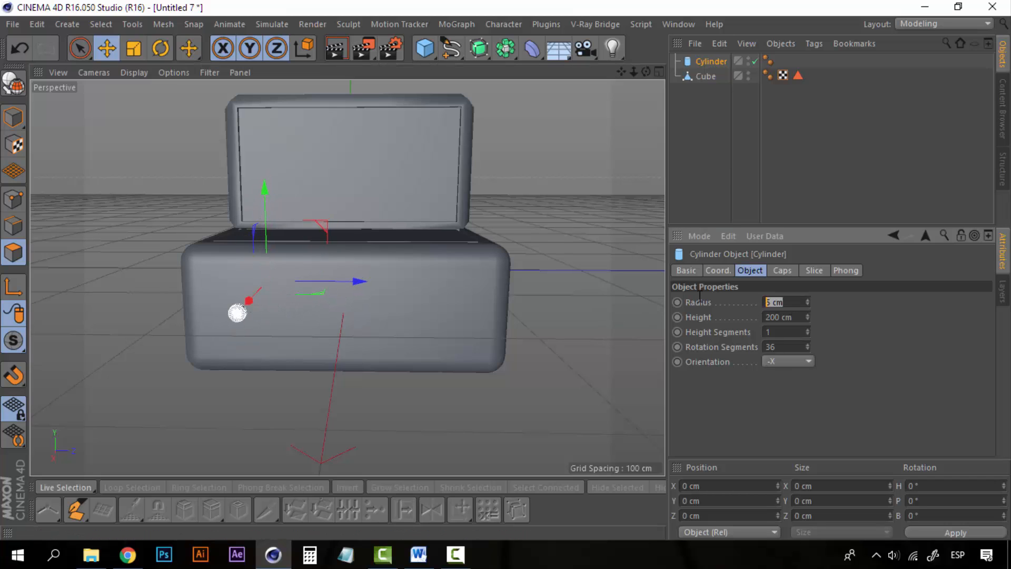
text(100)
key(BackSpace)
key(Return)
Set the cylinder's height to 188 cm and shift it along X into the body so its end forms a headlight.
drag(808, 318, 807, 323)
drag(249, 302, 355, 304)
alt+drag(461, 289, 503, 324)
scroll(504, 324, up, 4)
click(690, 141)
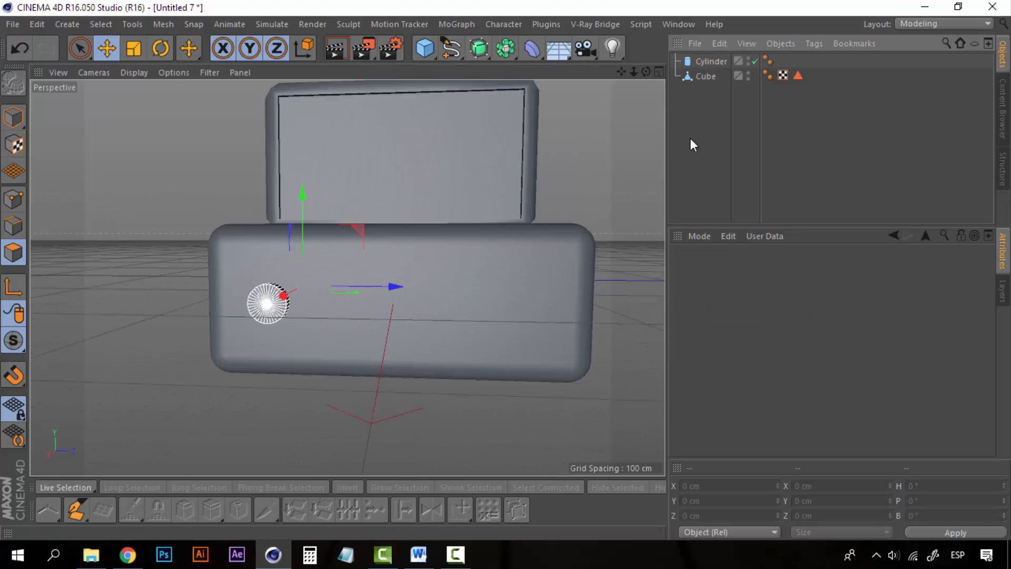
Duplicate the headlight cylinder and set the copy's radius to 8 cm.
click(711, 61)
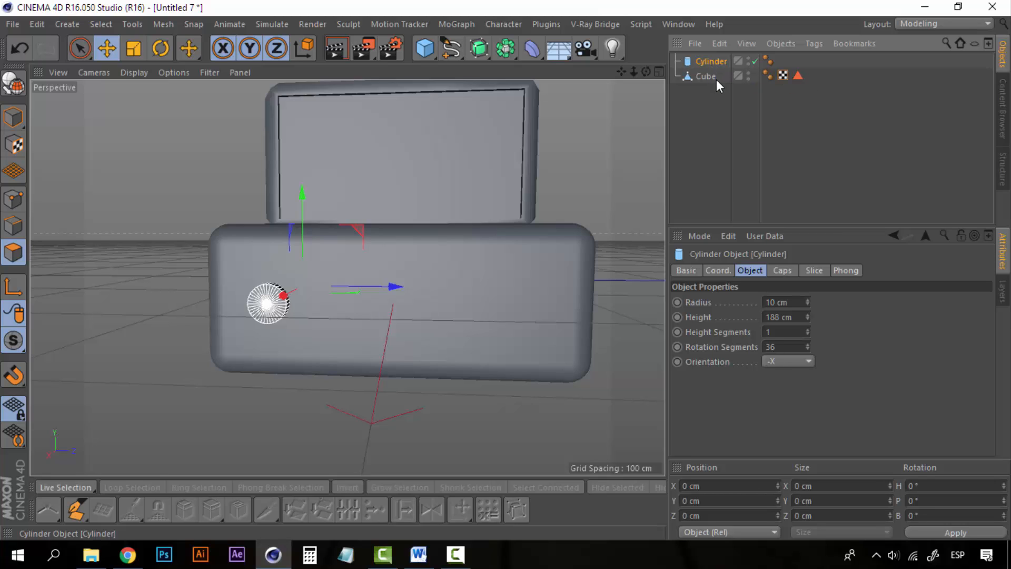
key(ctrl+c)
key(ctrl+v)
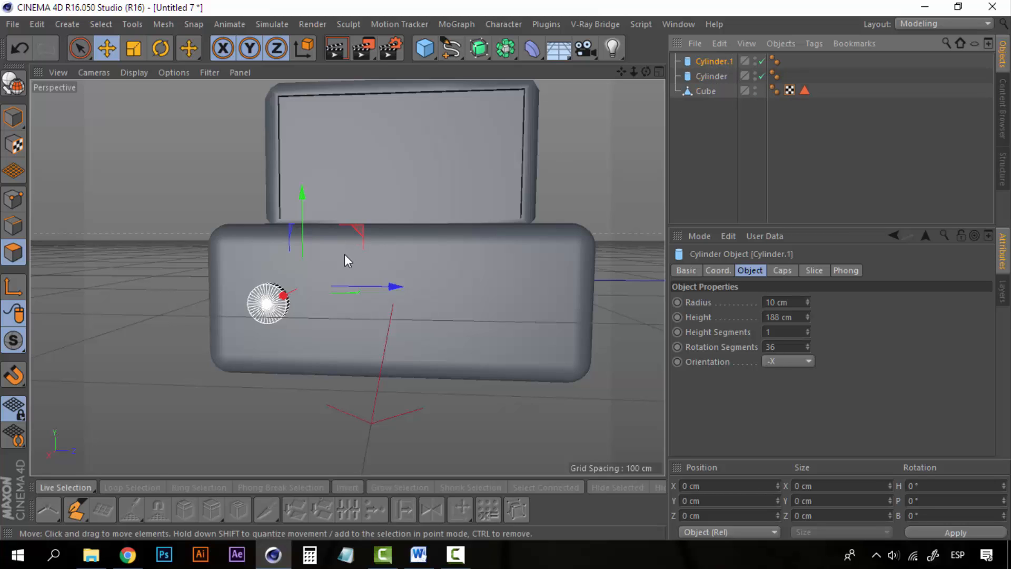
drag(792, 302, 715, 301)
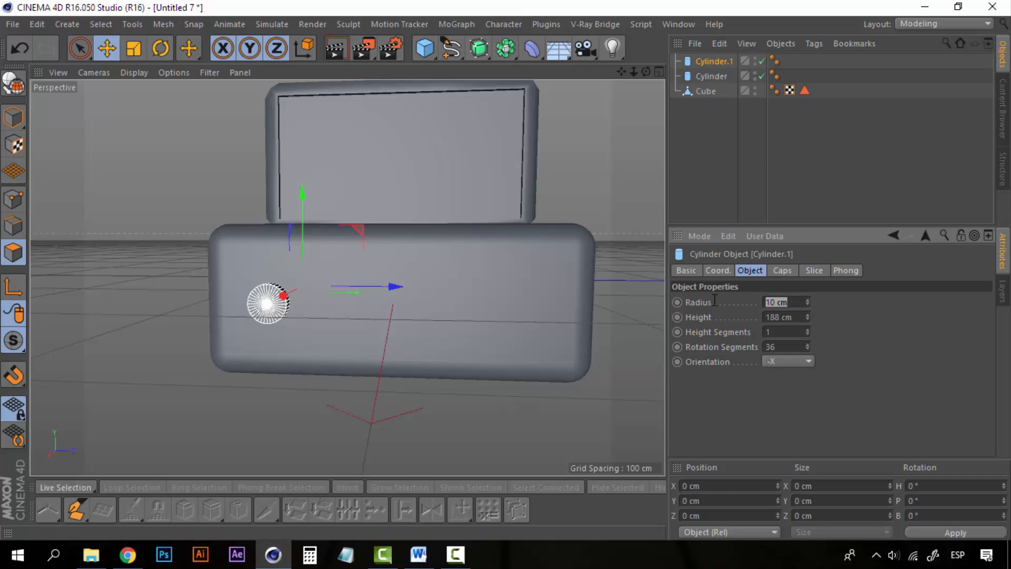
text(8)
click(712, 127)
Move the 8 cm cylinder about 3.6 cm outward along X so it protrudes from the larger one, and deselect it.
click(713, 62)
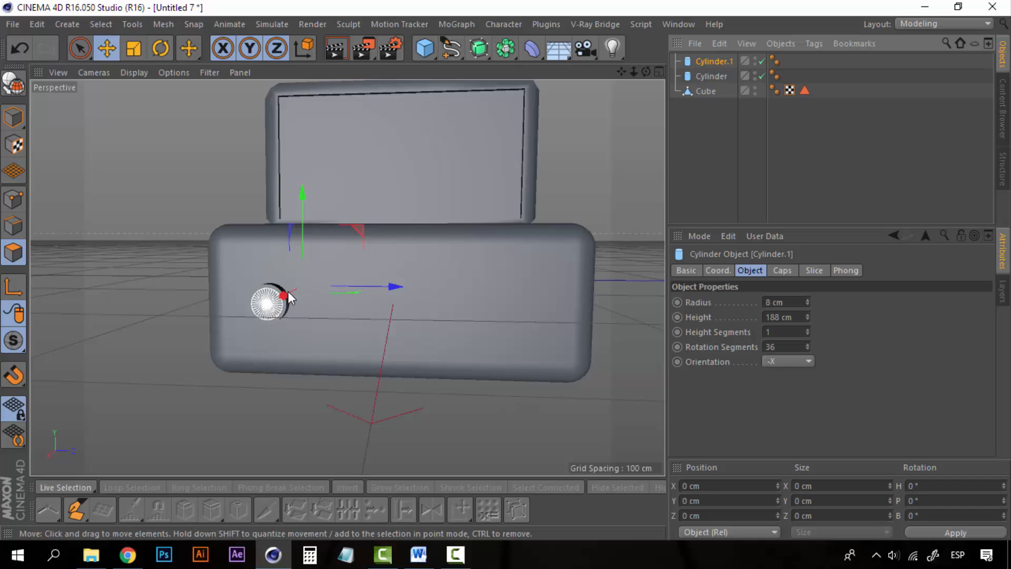
drag(289, 292, 287, 295)
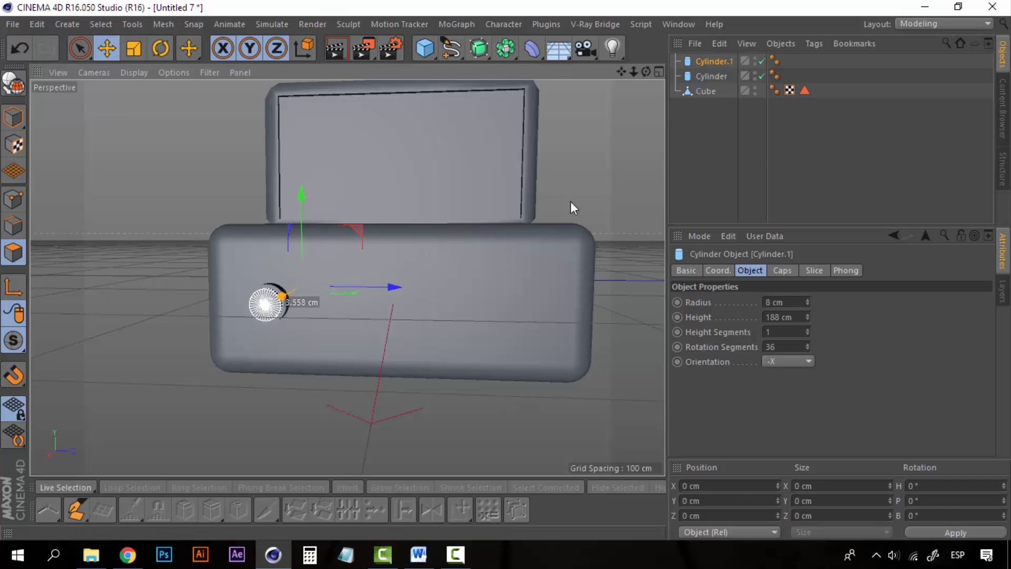
click(686, 144)
Duplicate both headlight cylinders and move the copies along +Z to the opposite side of the same end face.
alt+drag(369, 298, 390, 319)
click(715, 61)
shift+click(713, 75)
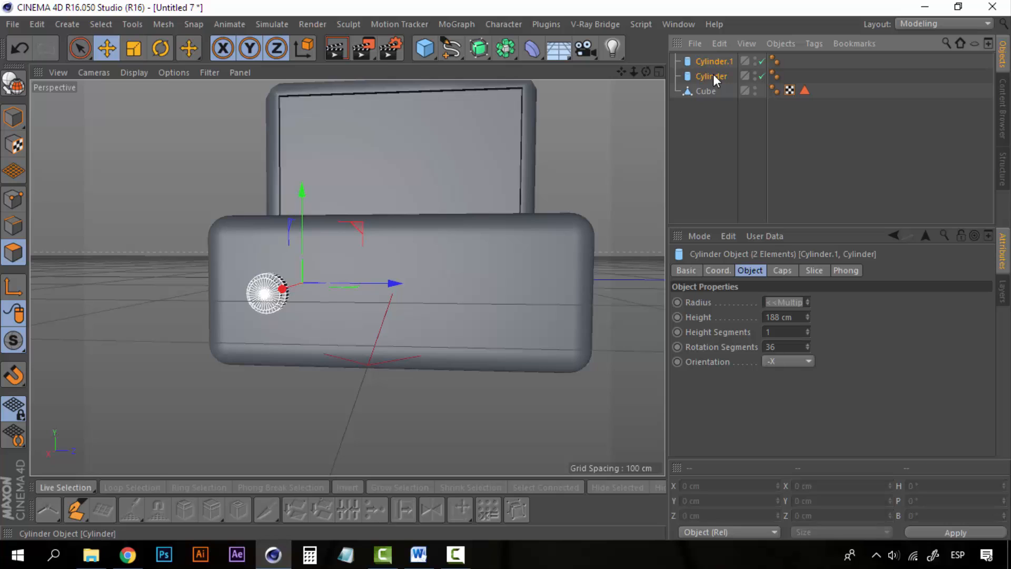
key(ctrl+c)
key(ctrl+v)
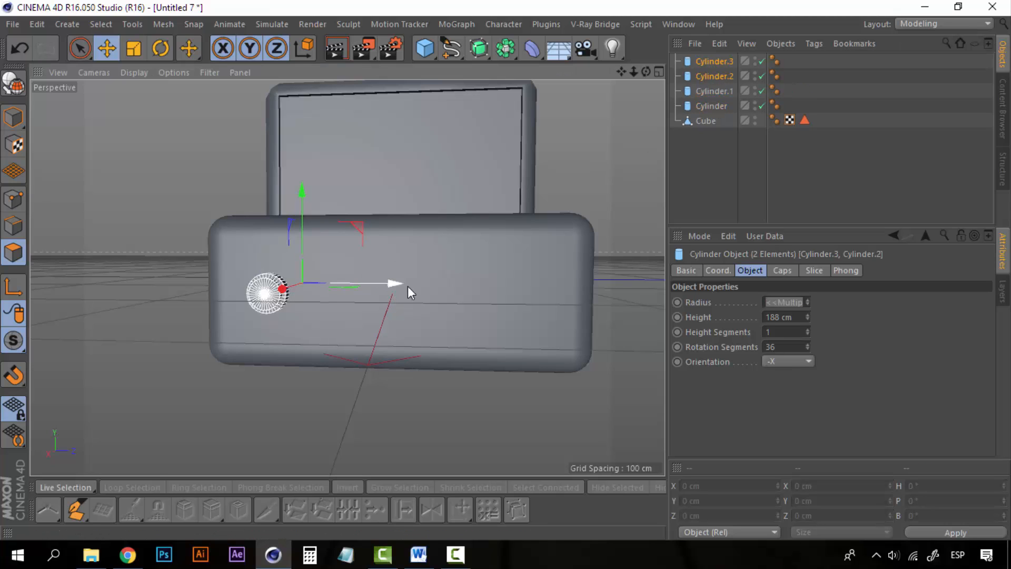
drag(405, 285, 597, 286)
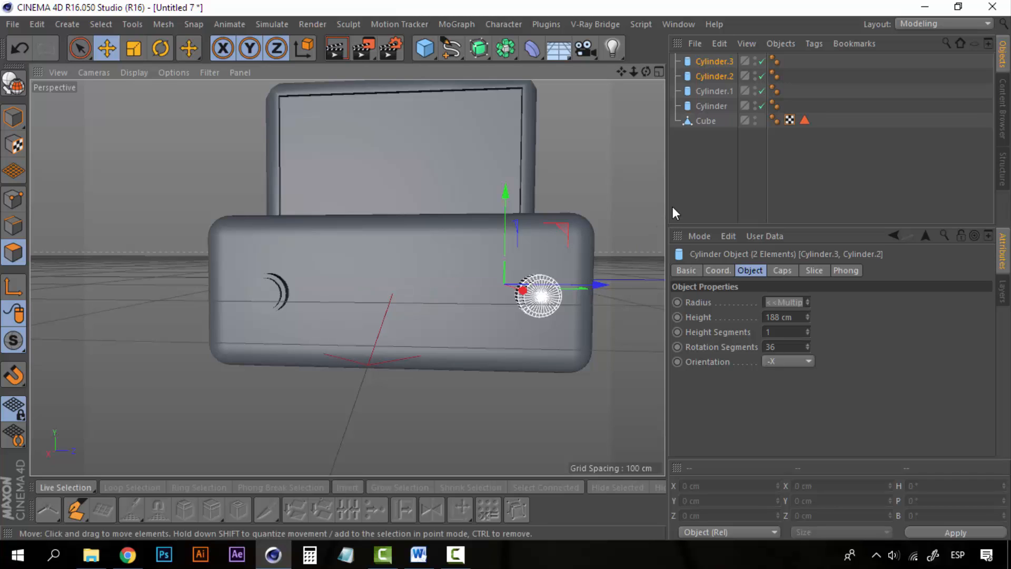
Select all four headlight cylinders and raise them along Y to the upper half of the end face.
click(712, 106)
click(720, 44)
click(704, 61)
click(704, 62)
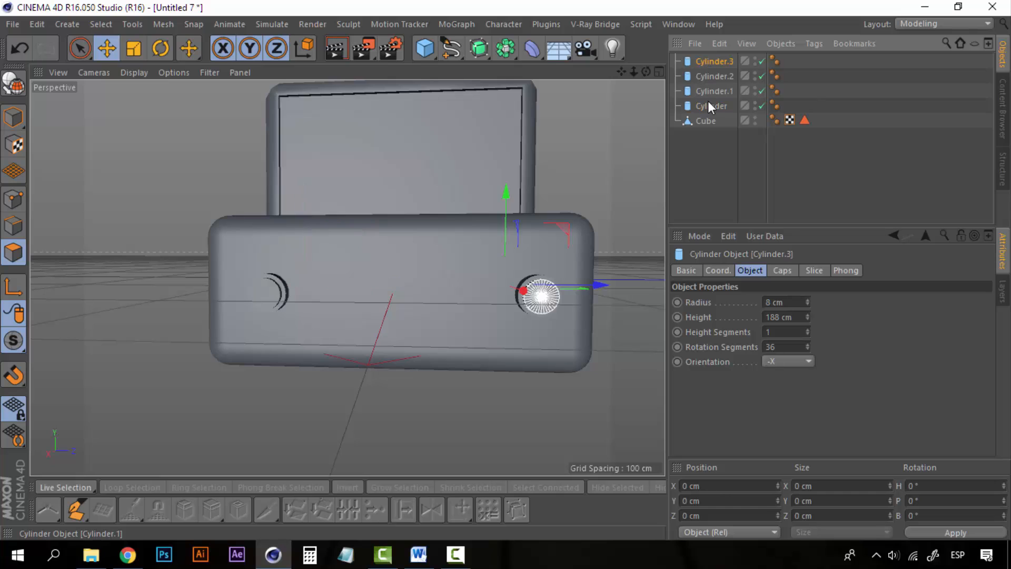
shift+click(708, 101)
drag(401, 197, 437, 179)
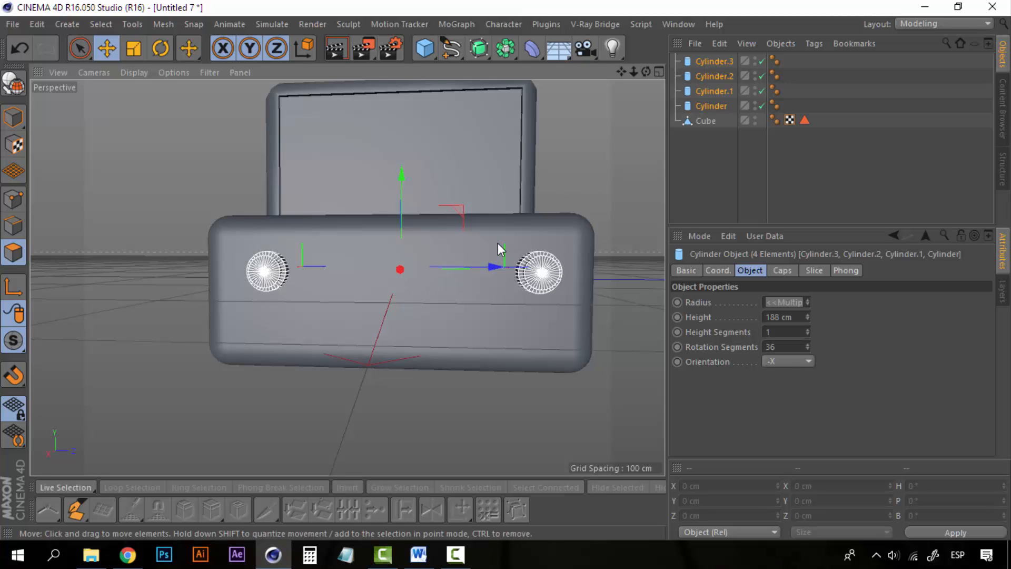
Duplicate the four headlight cylinders and move the copies along -X to the opposite end of the car.
alt+drag(346, 305, 523, 343)
alt+right_drag(391, 340, 226, 317)
alt+drag(226, 318, 324, 300)
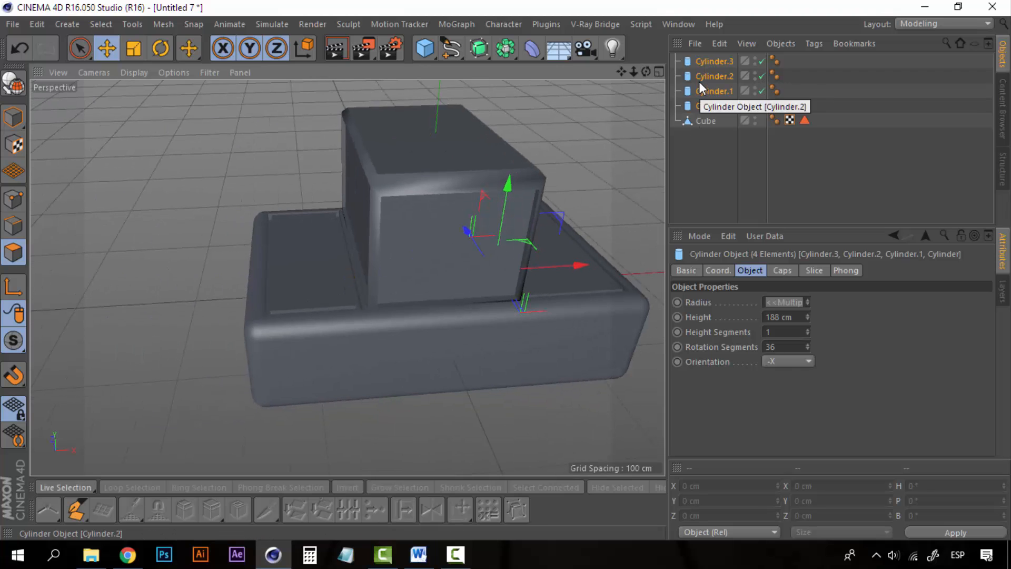
key(ctrl+c)
key(ctrl+v)
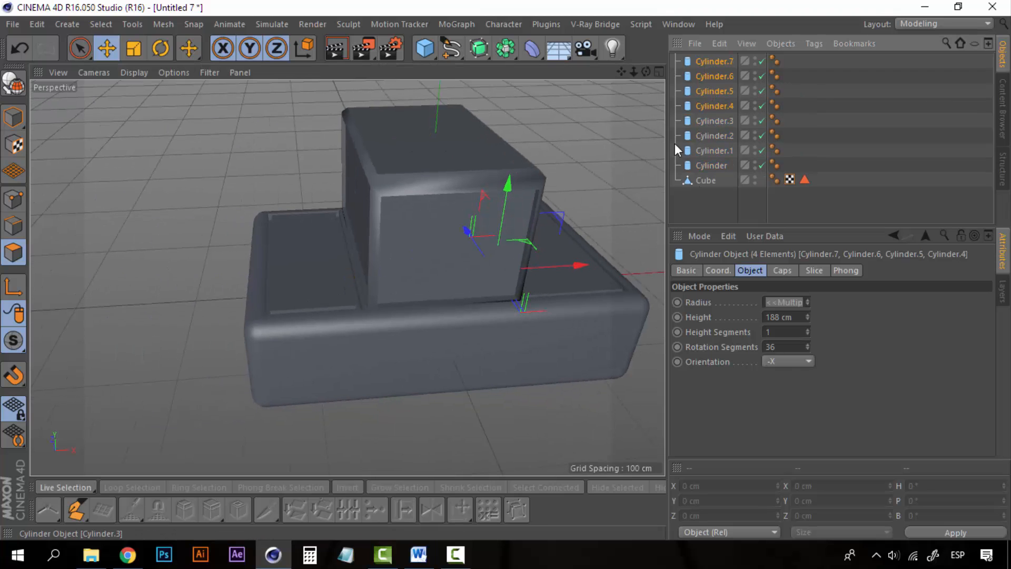
drag(576, 268, 416, 287)
alt+drag(416, 286, 337, 366)
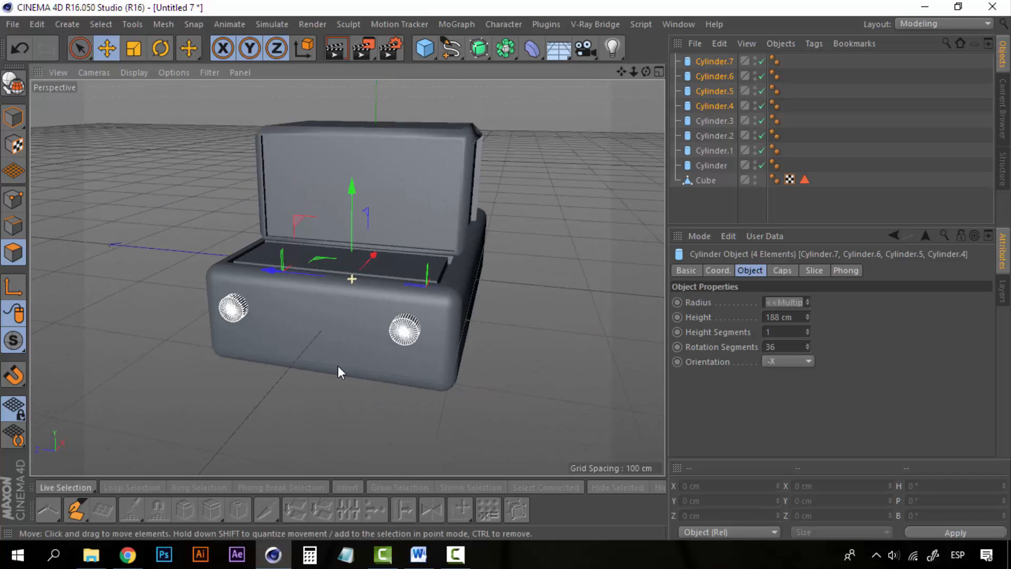
Move the inner 8 cm cylinders Cylinder.7 and Cylinder.5 slightly outward along X from the -X end face, and deselect them.
click(715, 76)
ctrl+click(720, 60)
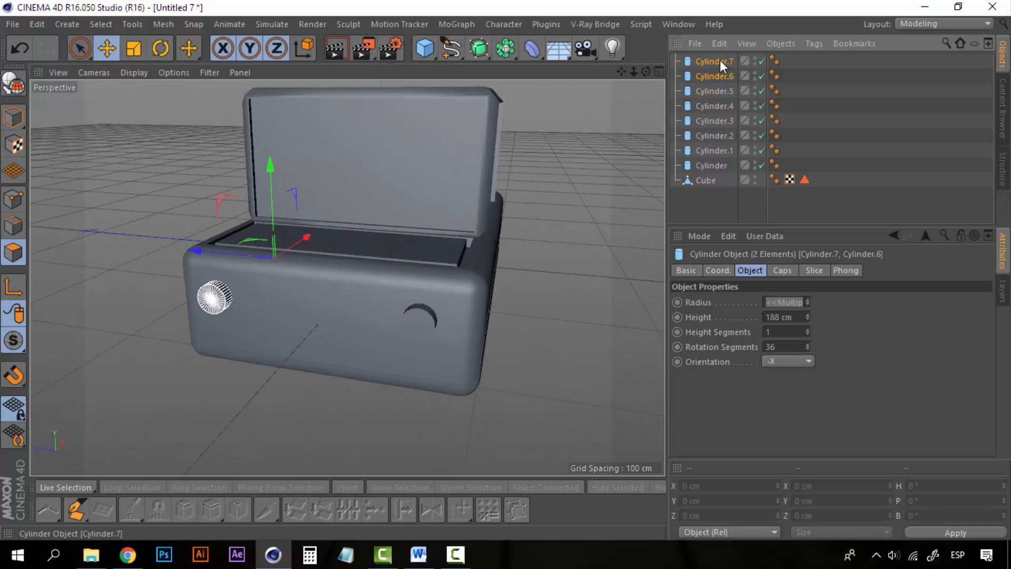
click(719, 61)
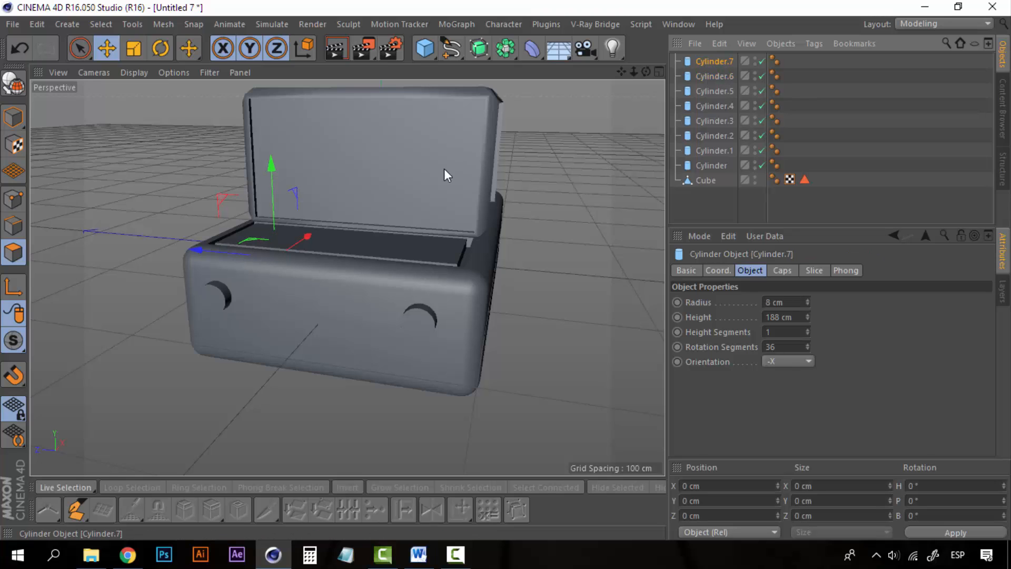
drag(304, 234, 302, 232)
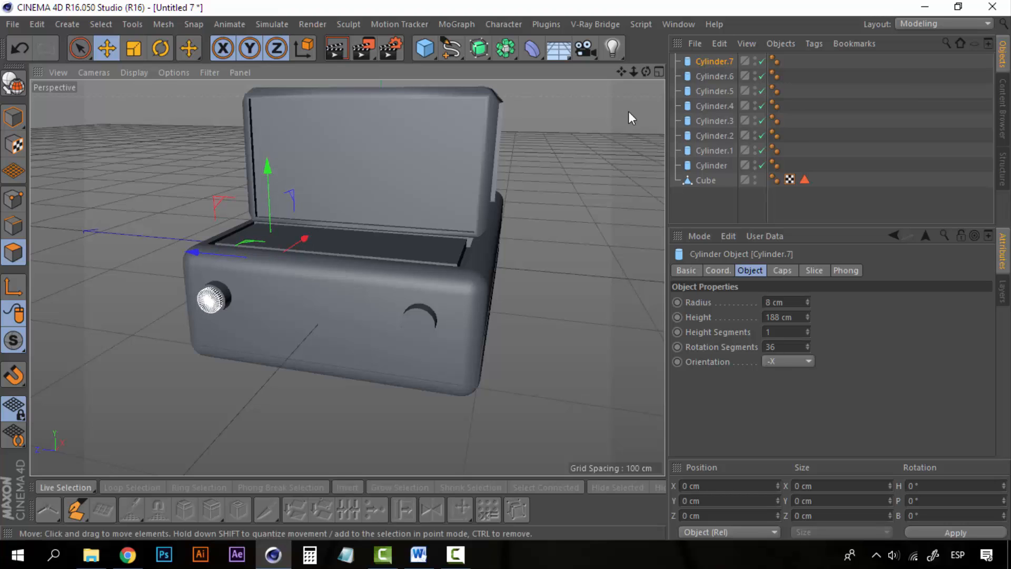
click(715, 91)
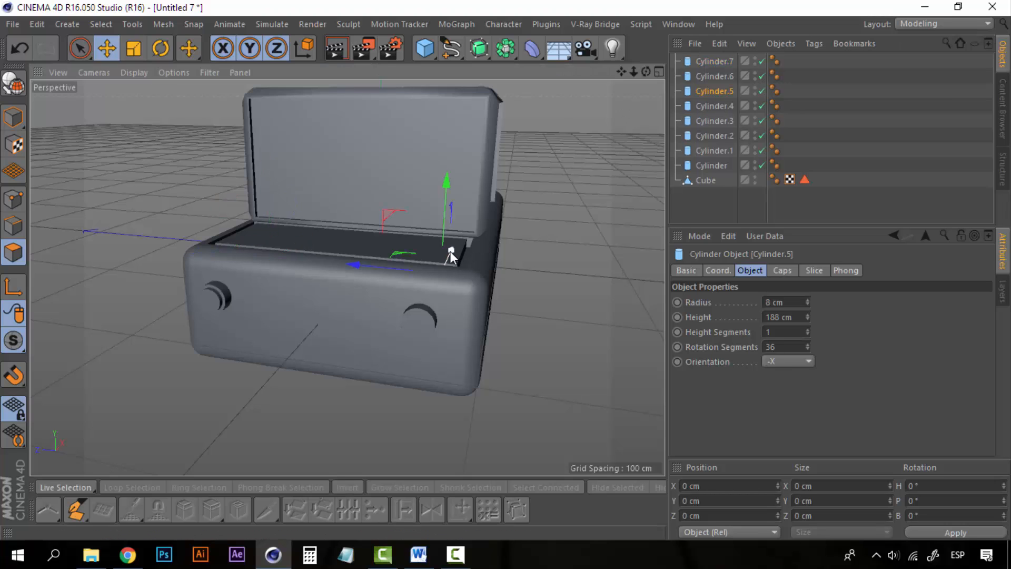
drag(450, 252, 451, 252)
click(705, 200)
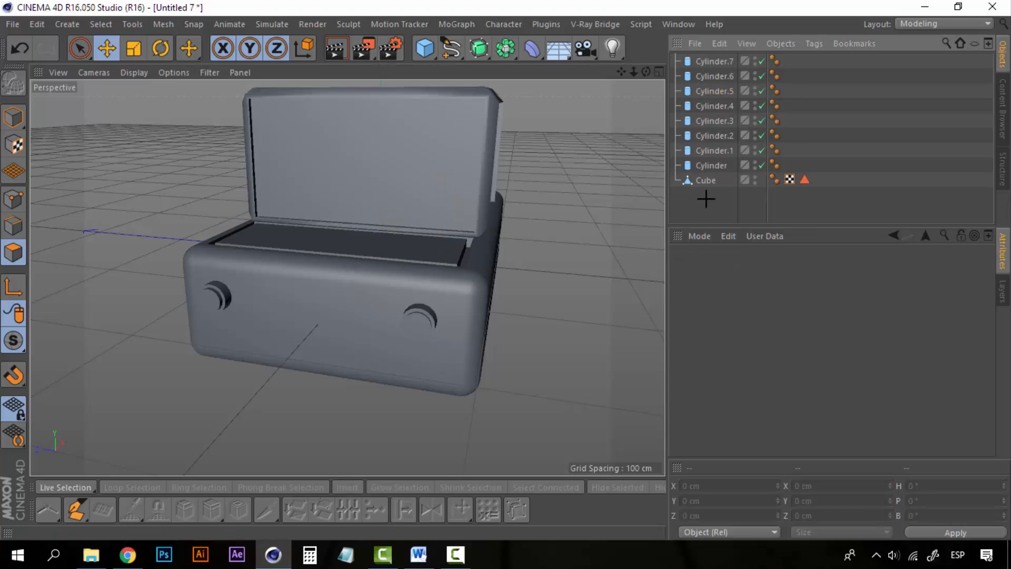
Group all eight cylinders into one null object and rename it Lights.
click(714, 61)
shift+click(715, 164)
right_click(714, 164)
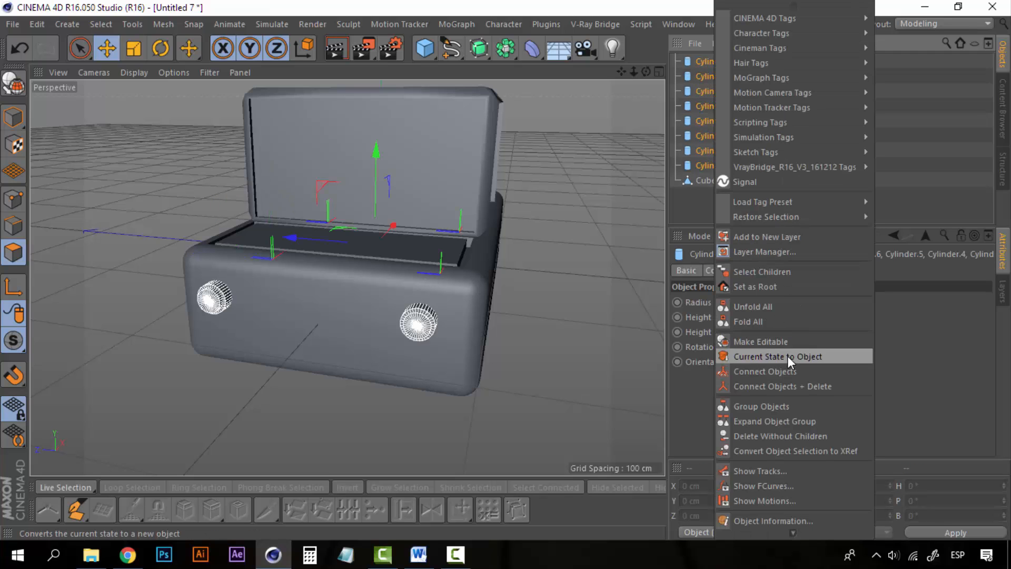
click(782, 405)
double_click(701, 63)
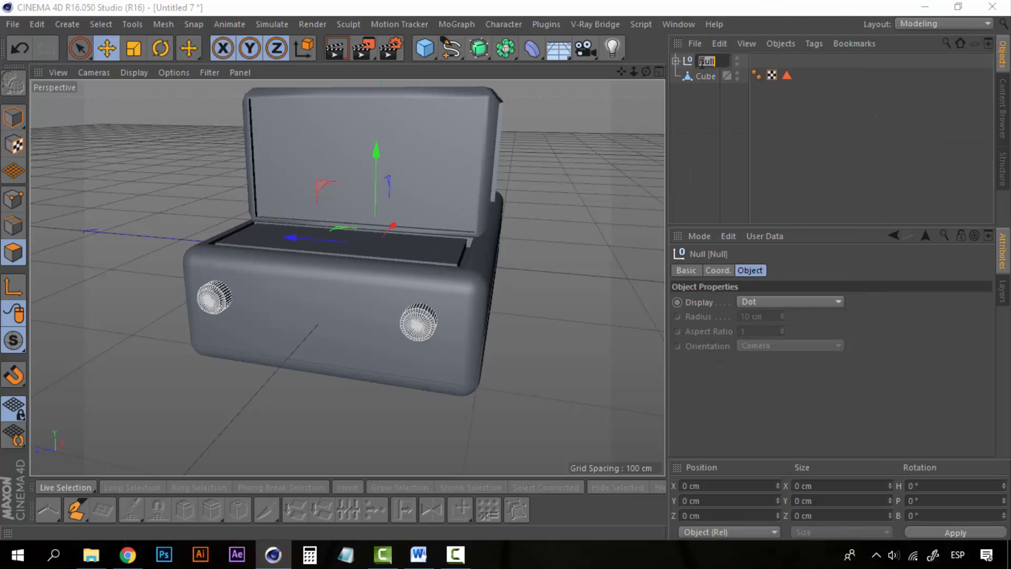
text(Lights)
key(Return)
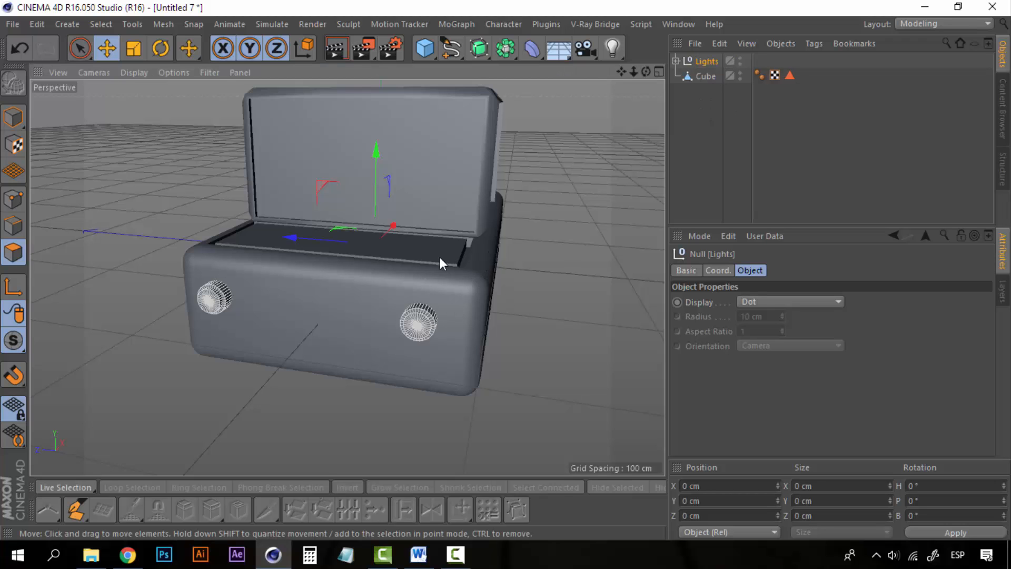
alt+drag(441, 263, 247, 232)
scroll(337, 262, down, 4)
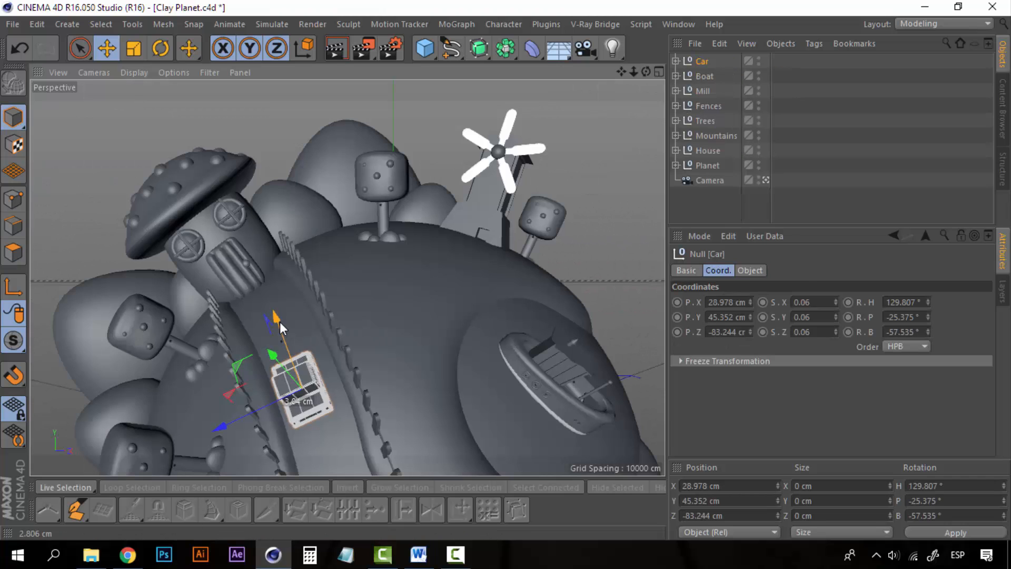
Shift the Car group onto the planet's path between the fences, at about X 31.1, Y 44.5, Z -81.1 cm, and deselect it.
drag(280, 322, 236, 426)
drag(285, 358, 289, 359)
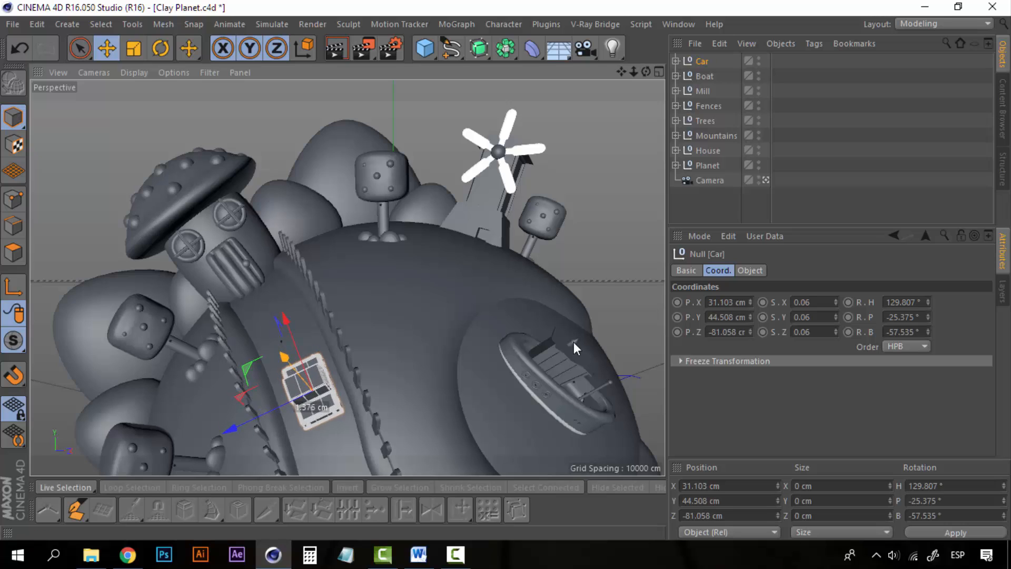
click(724, 209)
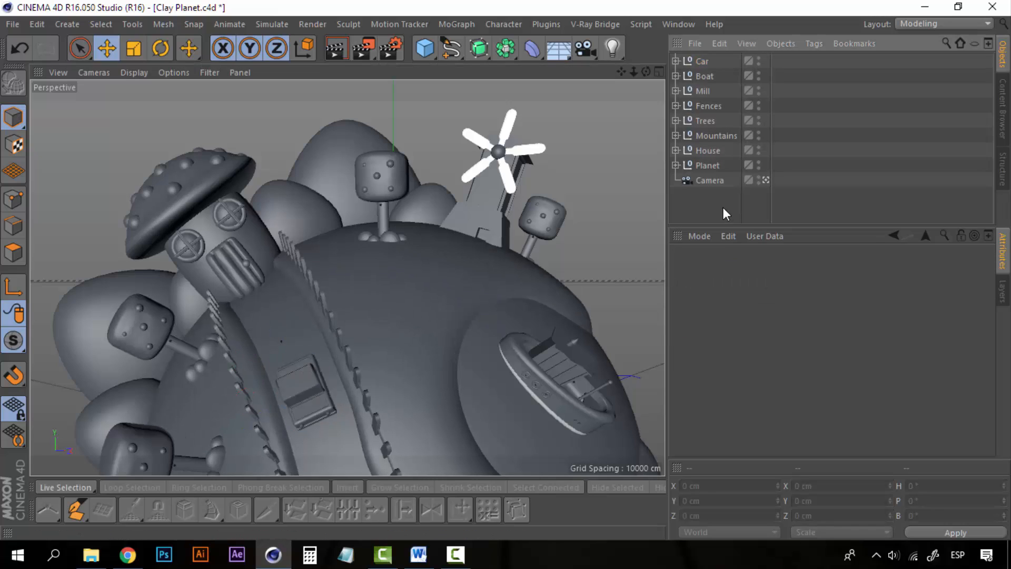